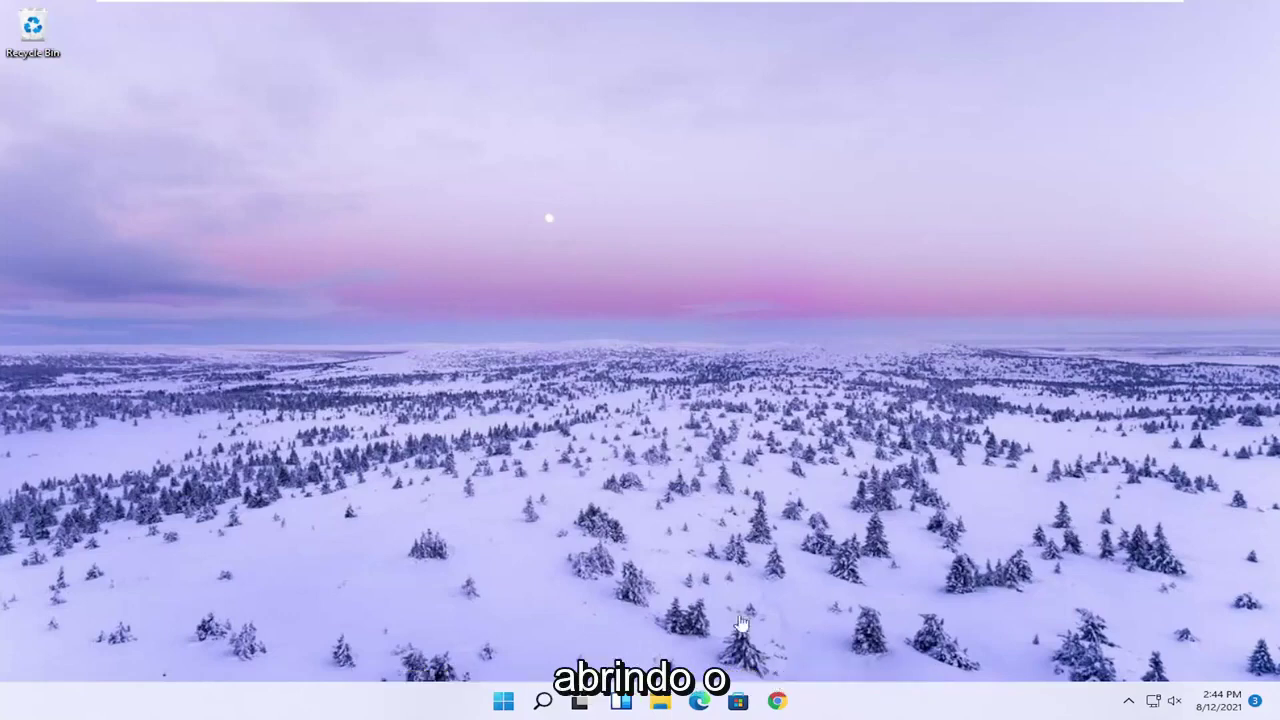
- Open Registry Editor as administrator, approve the elevation request, and collapse the tree to the selected Computer root
{"action": "left_click", "coordinate": [550, 702]}
{"action": "type", "text": "regedit"}
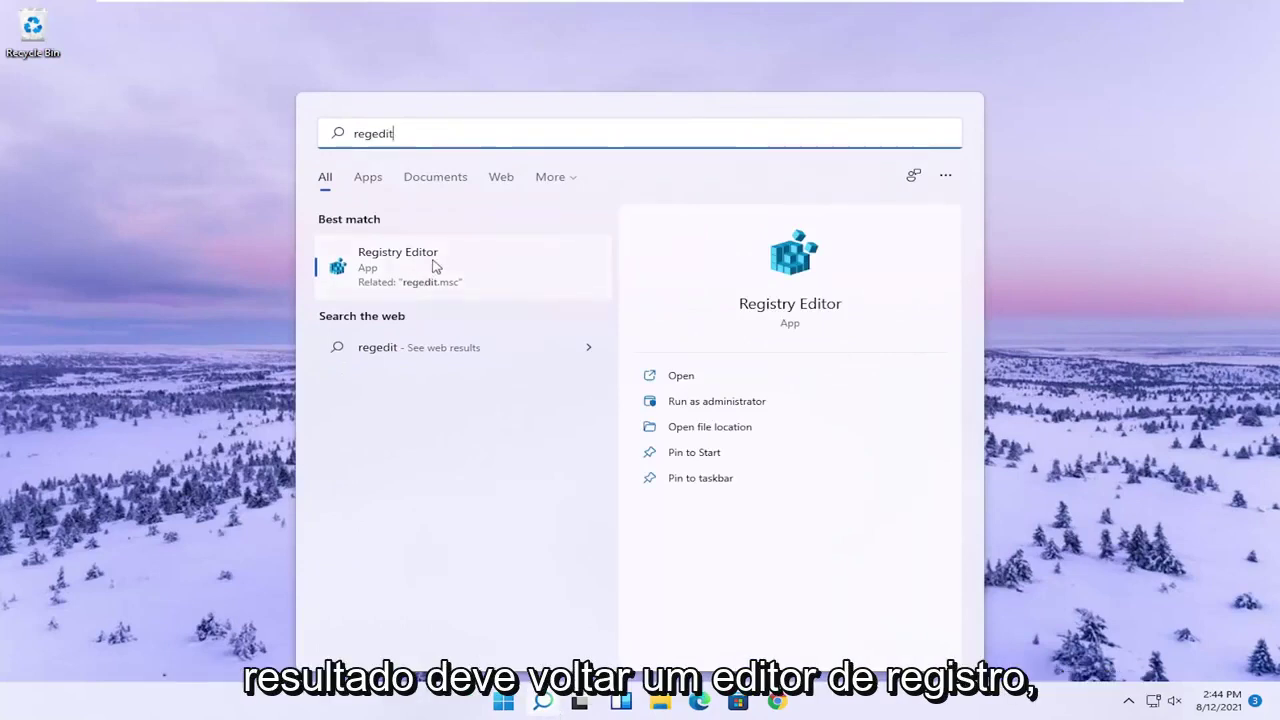
{"action": "right_click", "coordinate": [398, 269]}
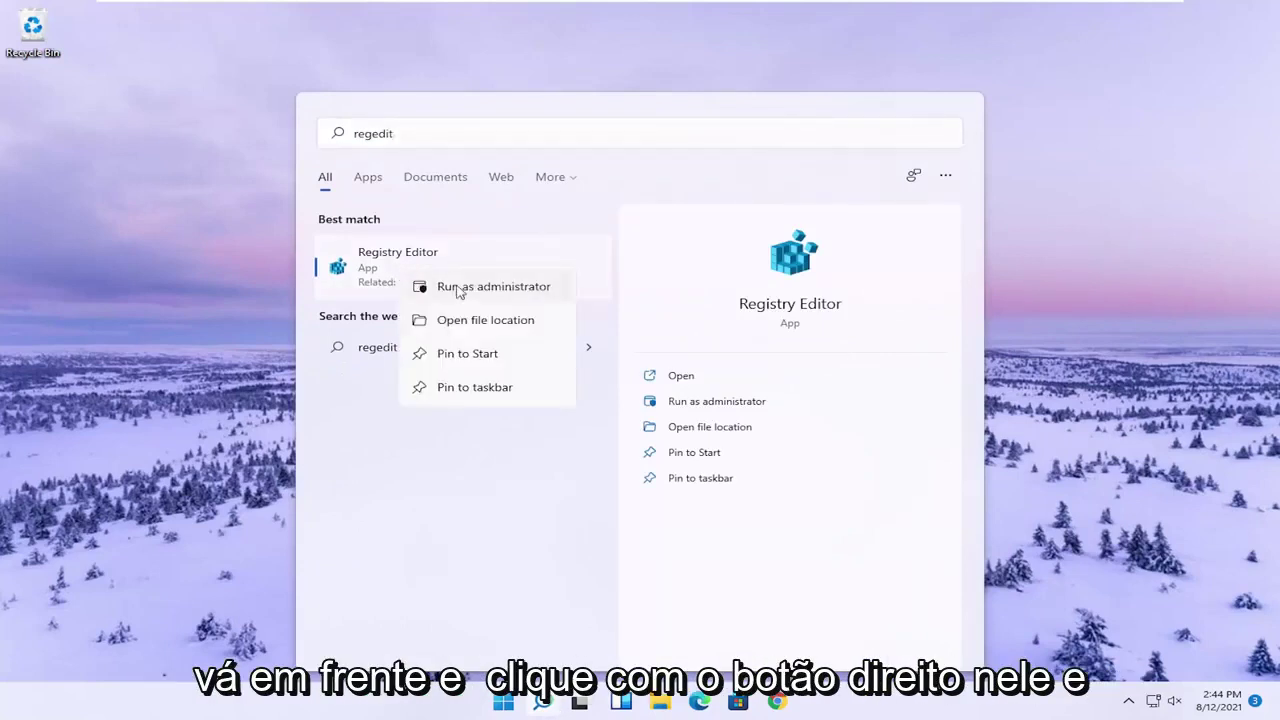
{"action": "left_click", "coordinate": [425, 286]}
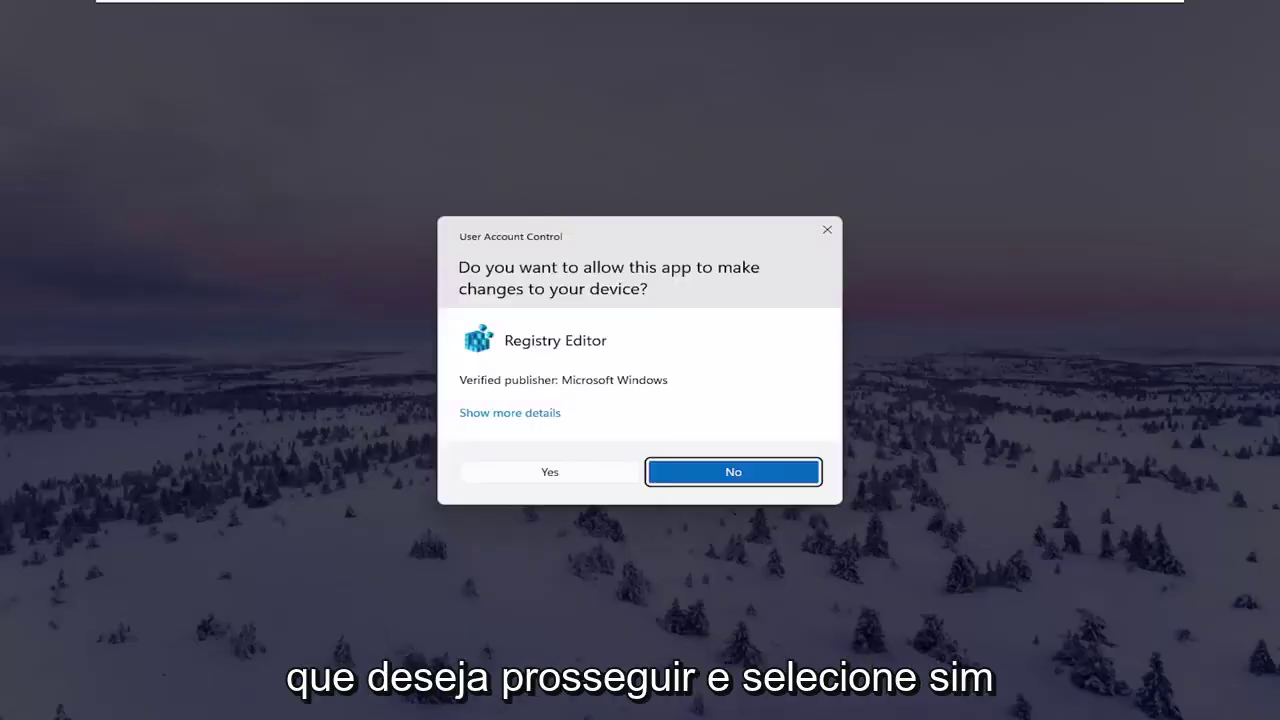
{"action": "left_click", "coordinate": [545, 474]}
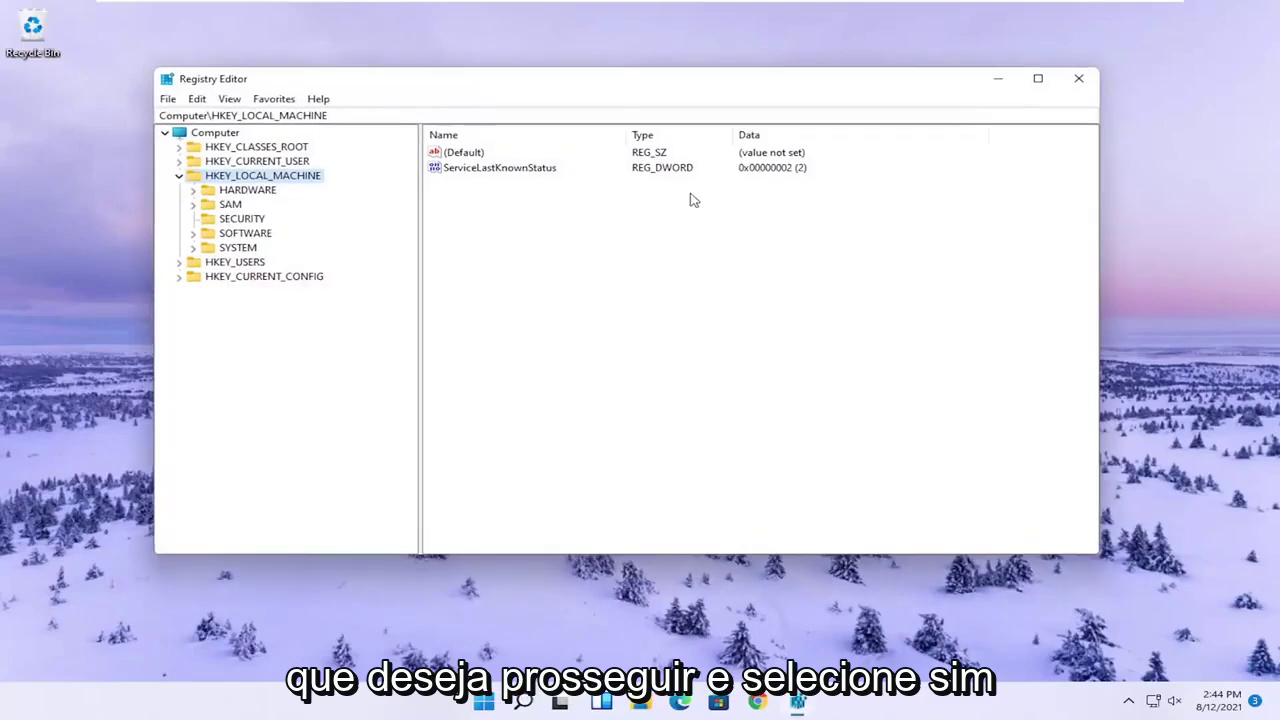
{"action": "left_click", "coordinate": [179, 175]}
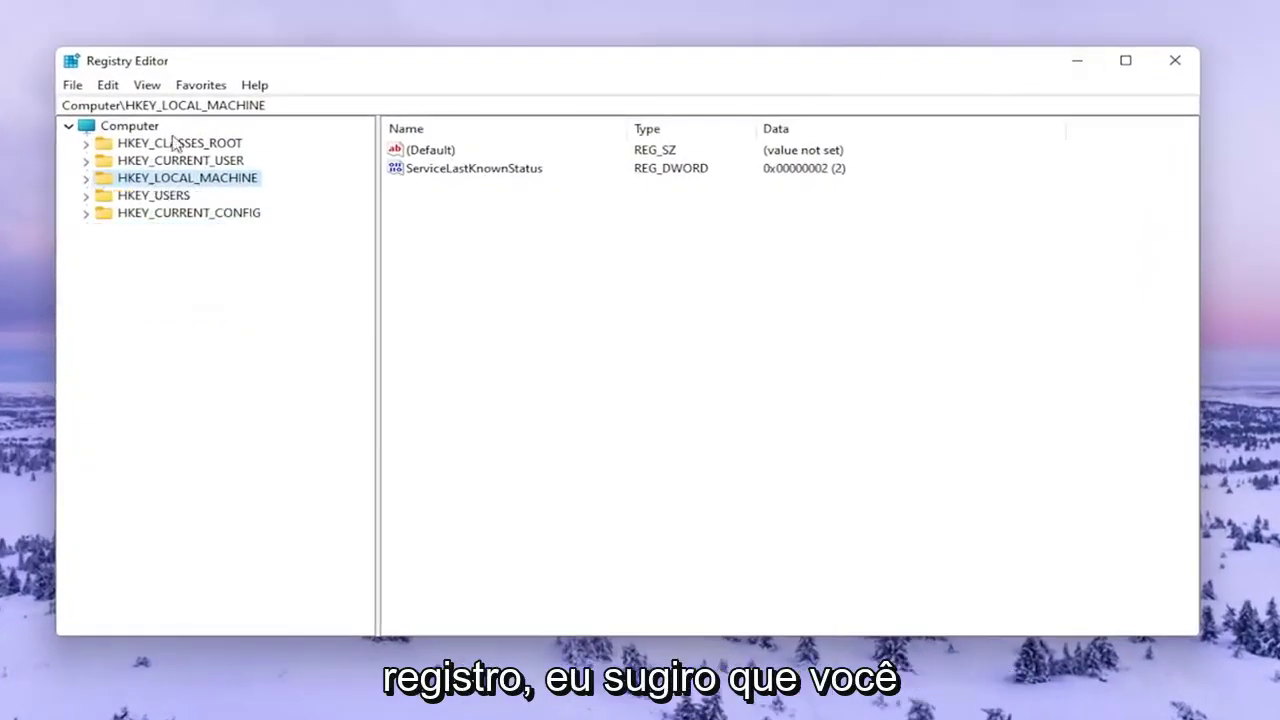
{"action": "left_click", "coordinate": [129, 125]}
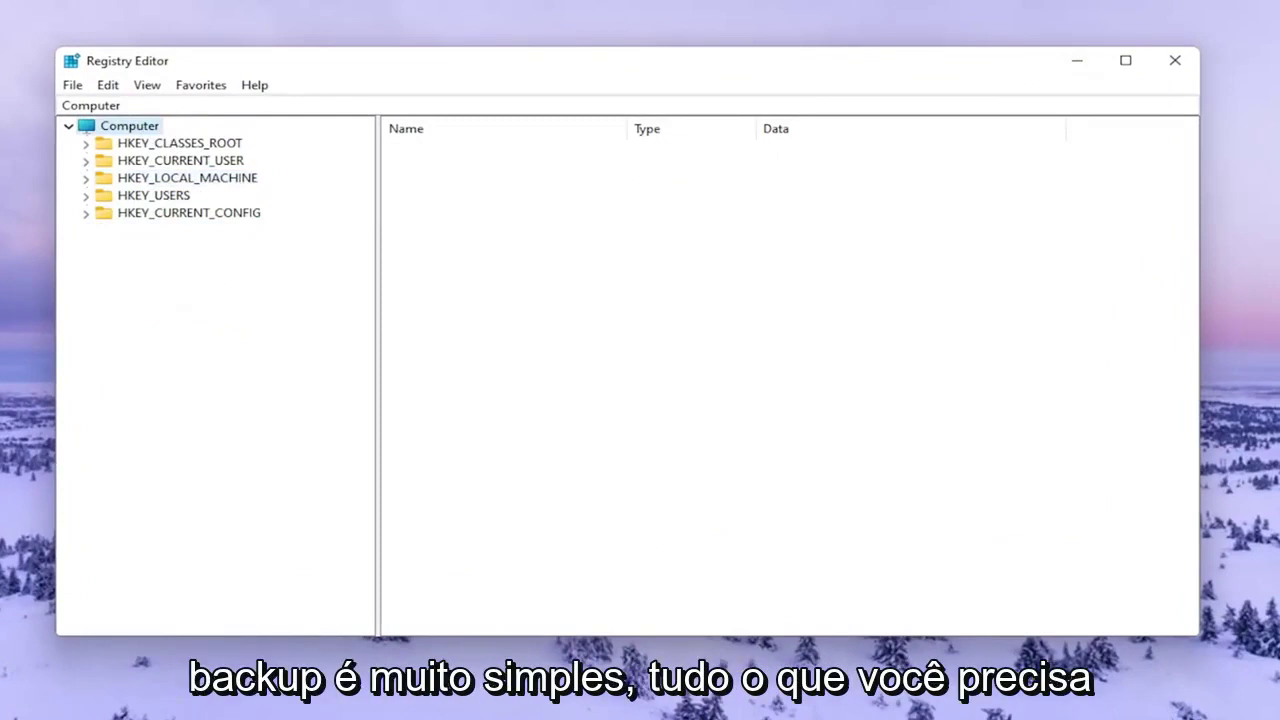
- View the registry export and import dialogs for the Computer root, cancelling each without saving or loading a file
{"action": "left_click", "coordinate": [73, 86]}
{"action": "left_click", "coordinate": [100, 126]}
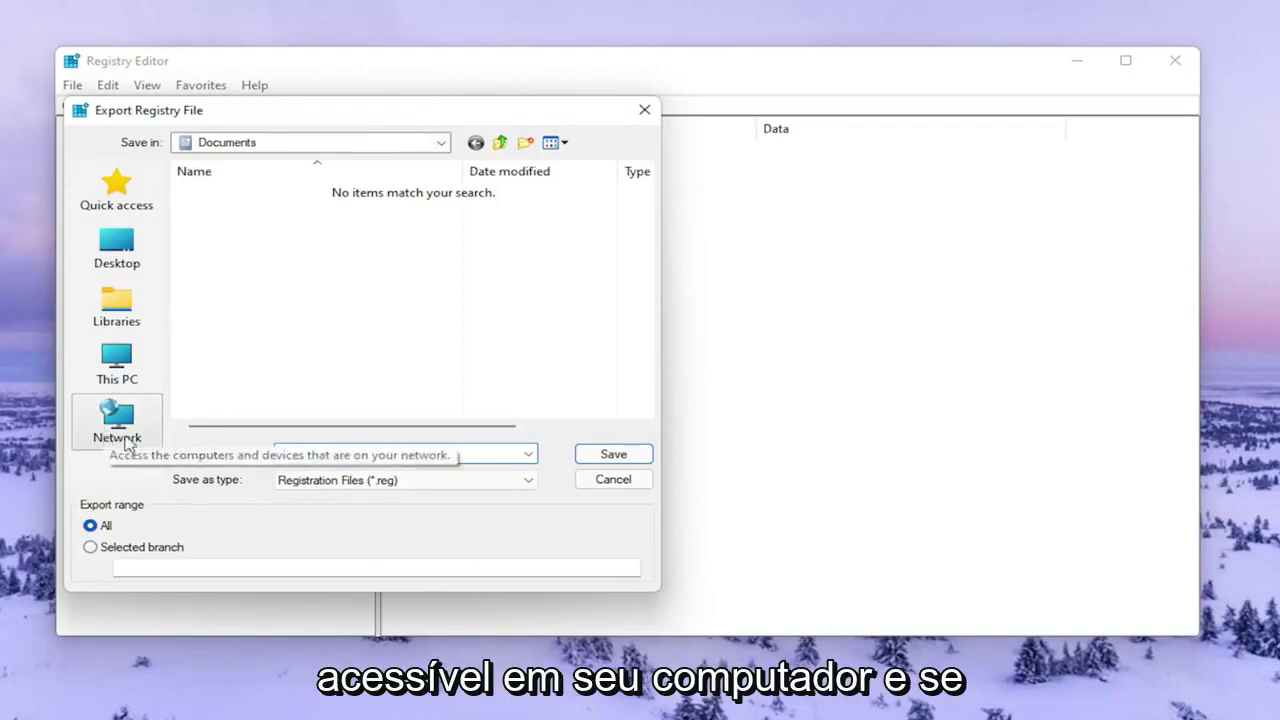
{"action": "left_click", "coordinate": [590, 483]}
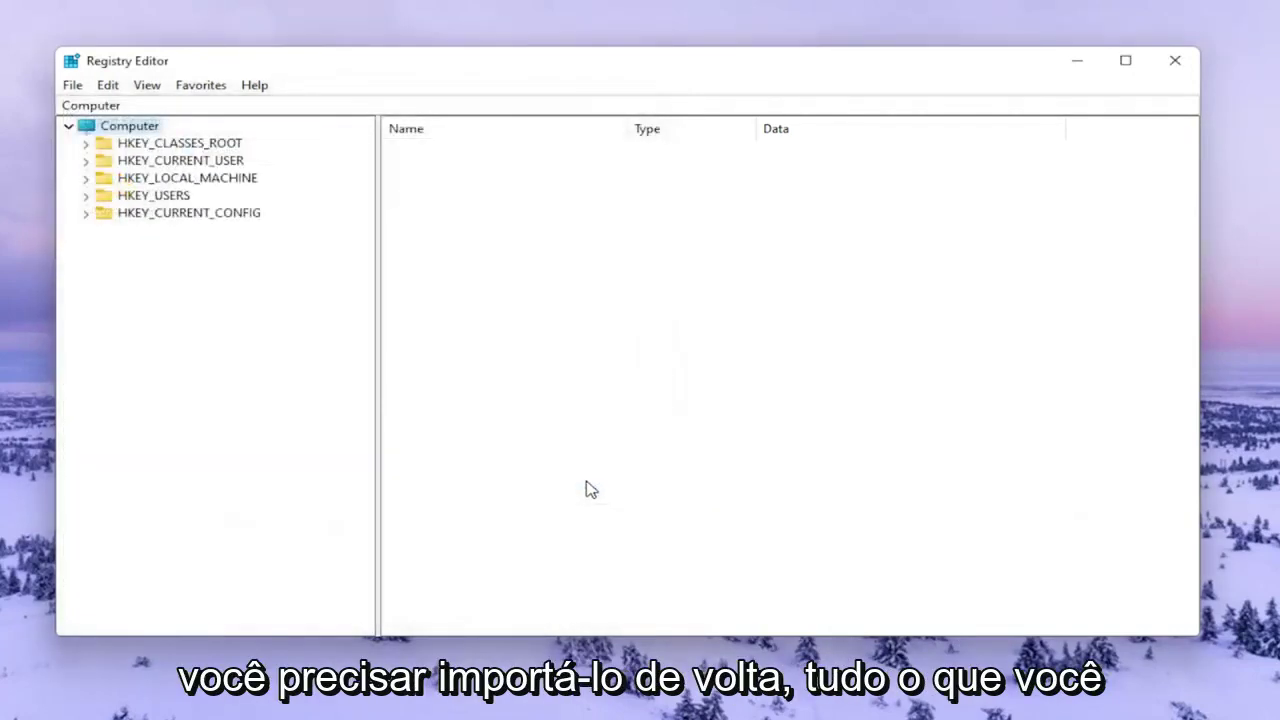
{"action": "left_click", "coordinate": [73, 87]}
{"action": "left_click", "coordinate": [110, 108]}
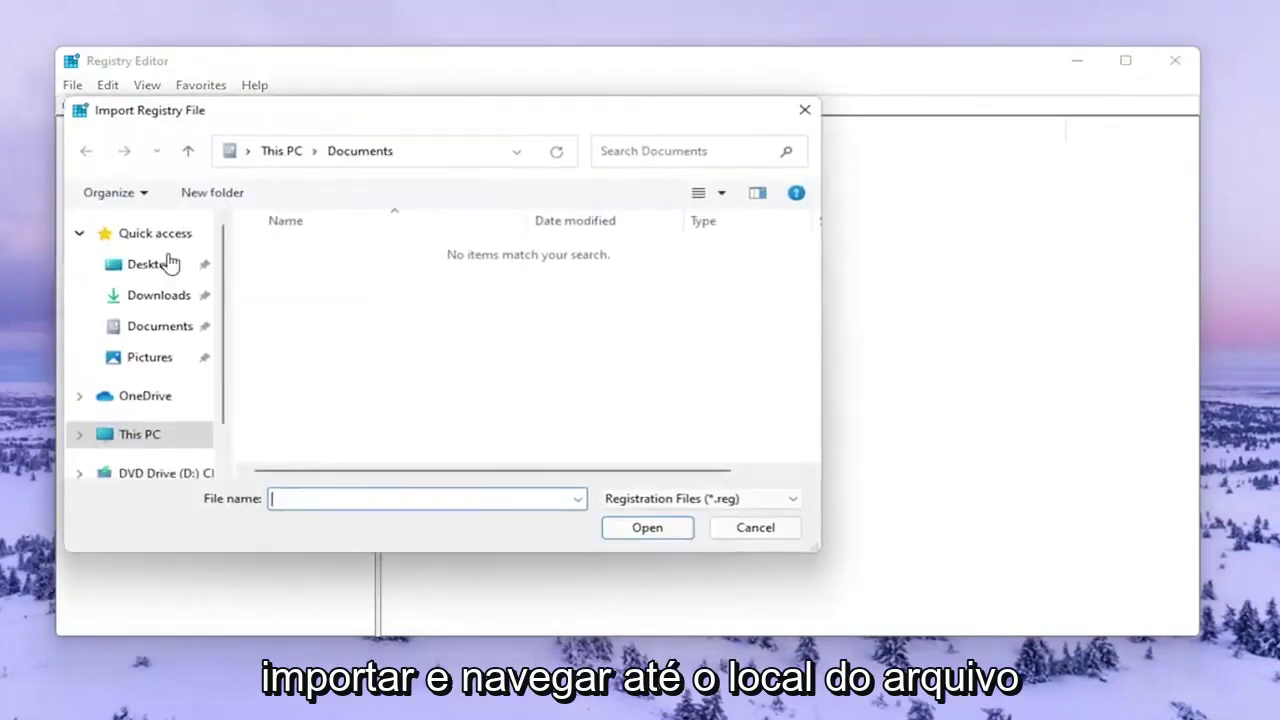
{"action": "left_click", "coordinate": [782, 536]}
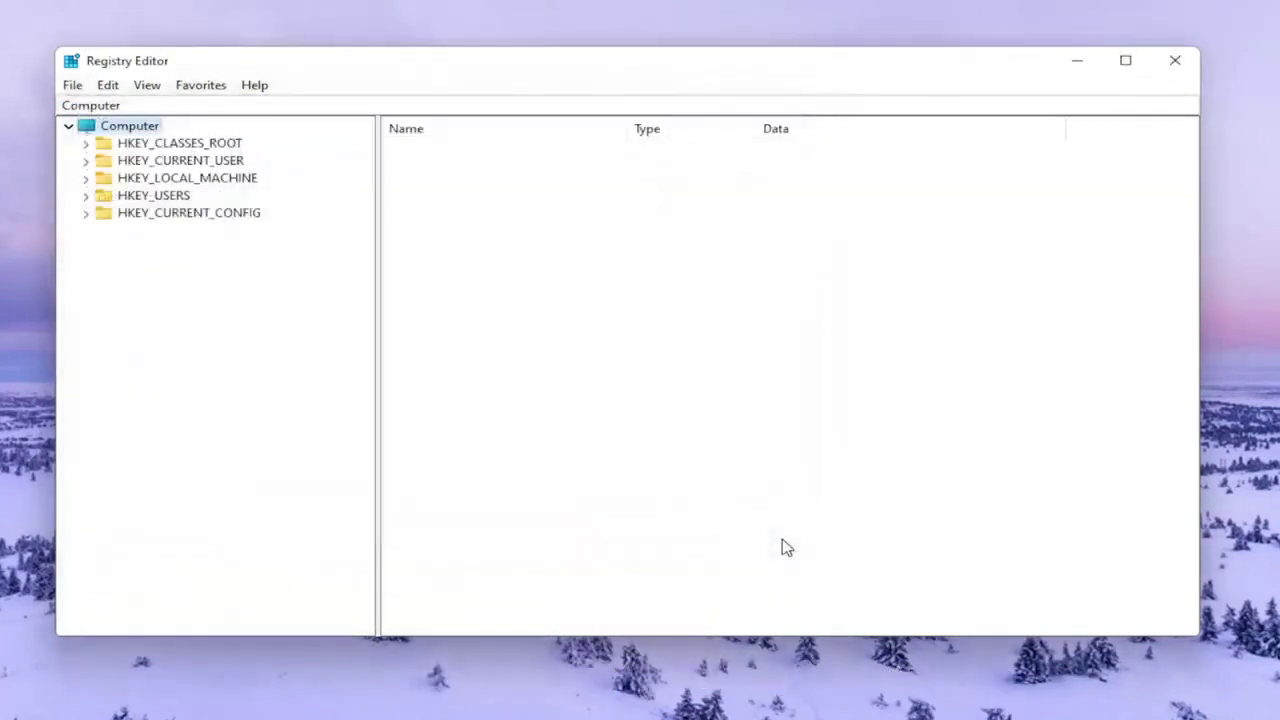
- Expand the registry branch HKEY_CURRENT_USER\Software\Classes
{"action": "double_click", "coordinate": [198, 162]}
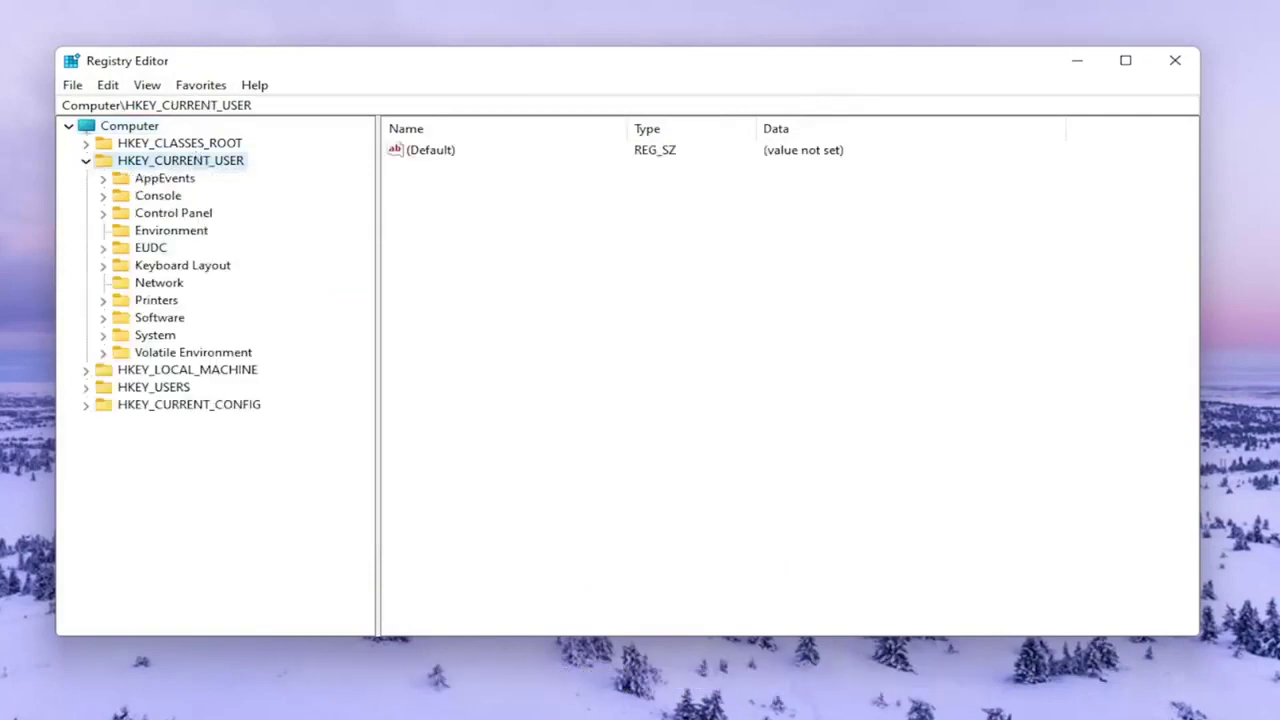
{"action": "left_click", "coordinate": [160, 319]}
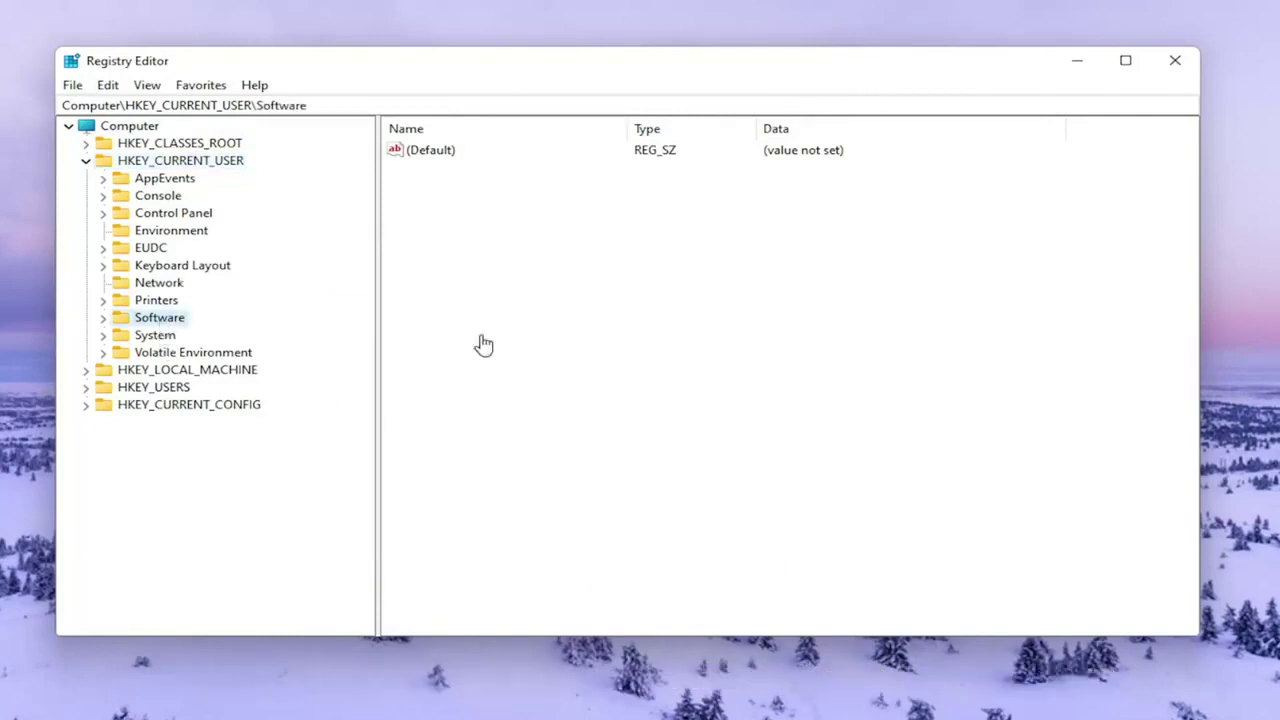
{"action": "double_click", "coordinate": [145, 317]}
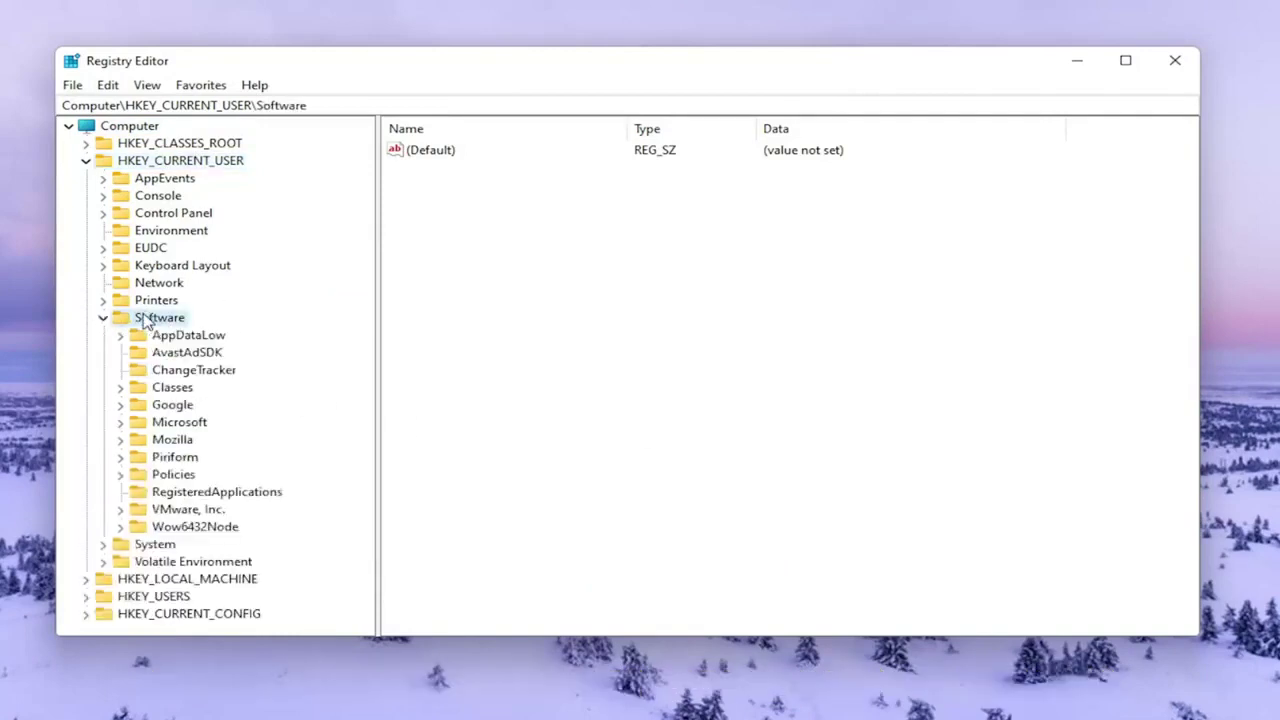
{"action": "left_click", "coordinate": [170, 388]}
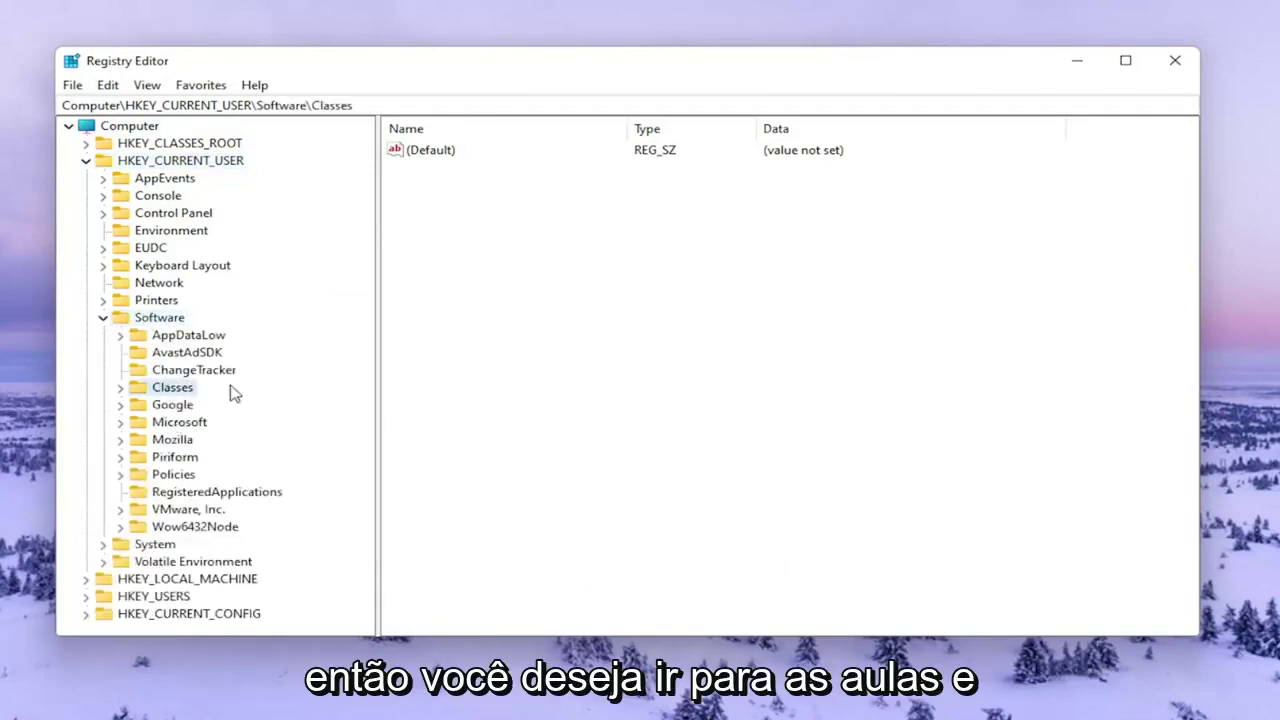
{"action": "double_click", "coordinate": [150, 389]}
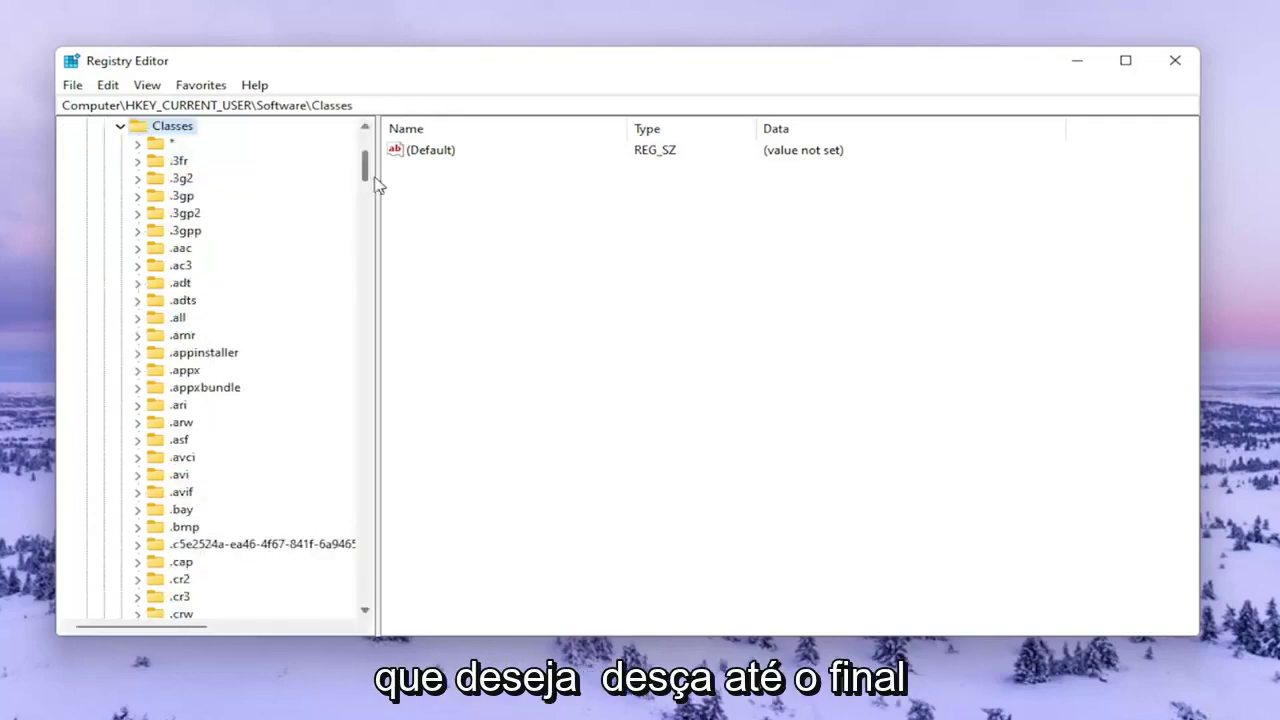
- Find the Local Settings key among the Classes subkeys and expand it
{"action": "left_click_drag", "start_coordinate": [374, 183], "coordinate": [383, 480]}
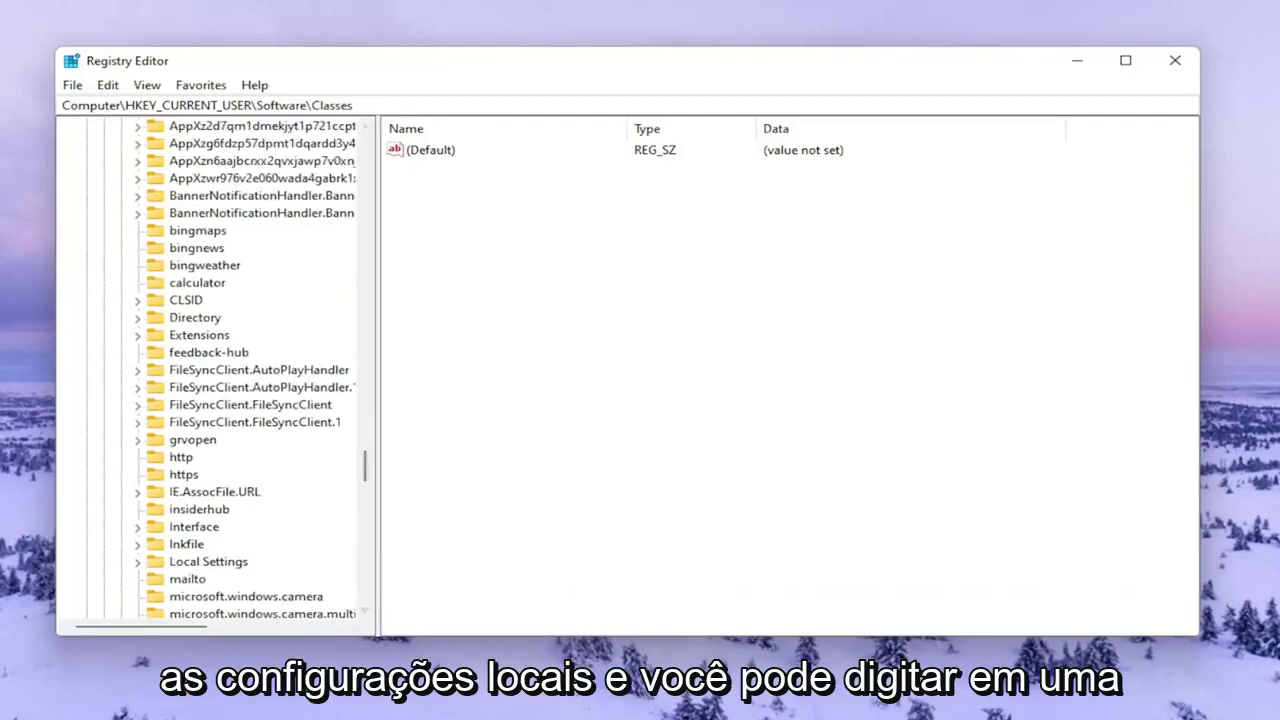
{"action": "scroll", "coordinate": [173, 383], "scroll_direction": "up", "scroll_amount": 3}
{"action": "scroll", "coordinate": [173, 383], "scroll_direction": "up", "scroll_amount": 3}
{"action": "left_click", "coordinate": [230, 246]}
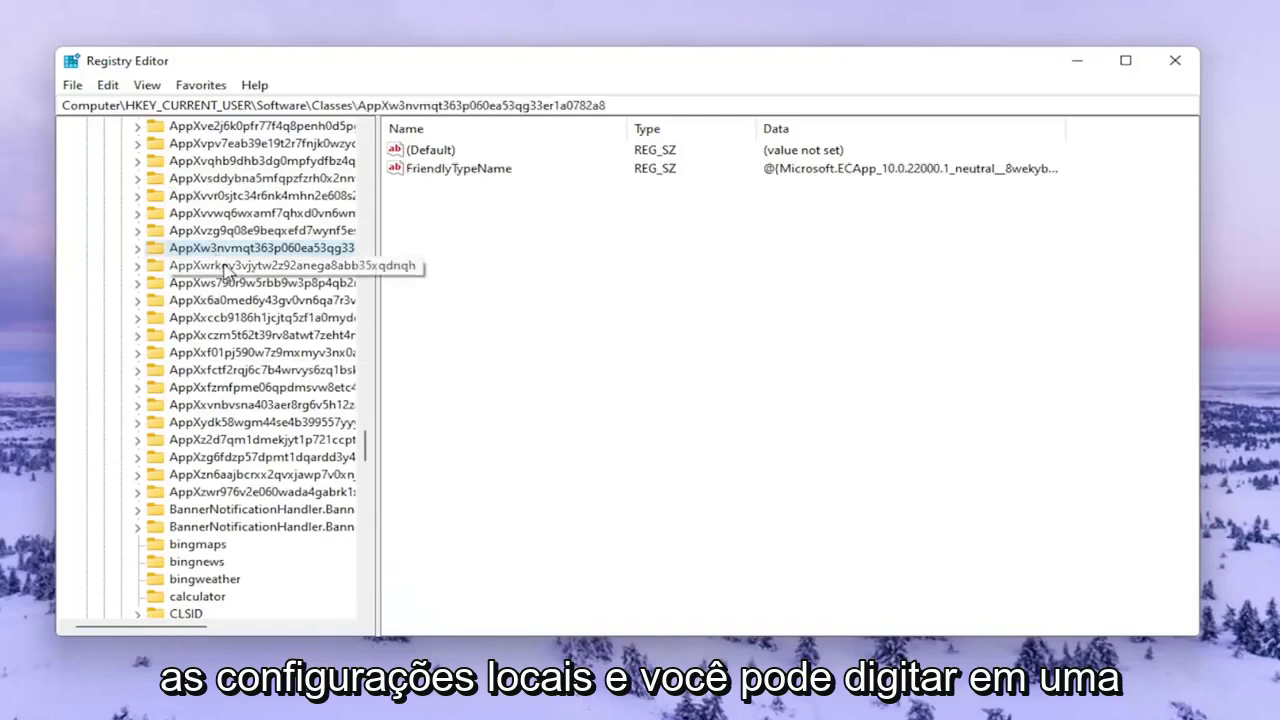
{"action": "type", "text": "lo"}
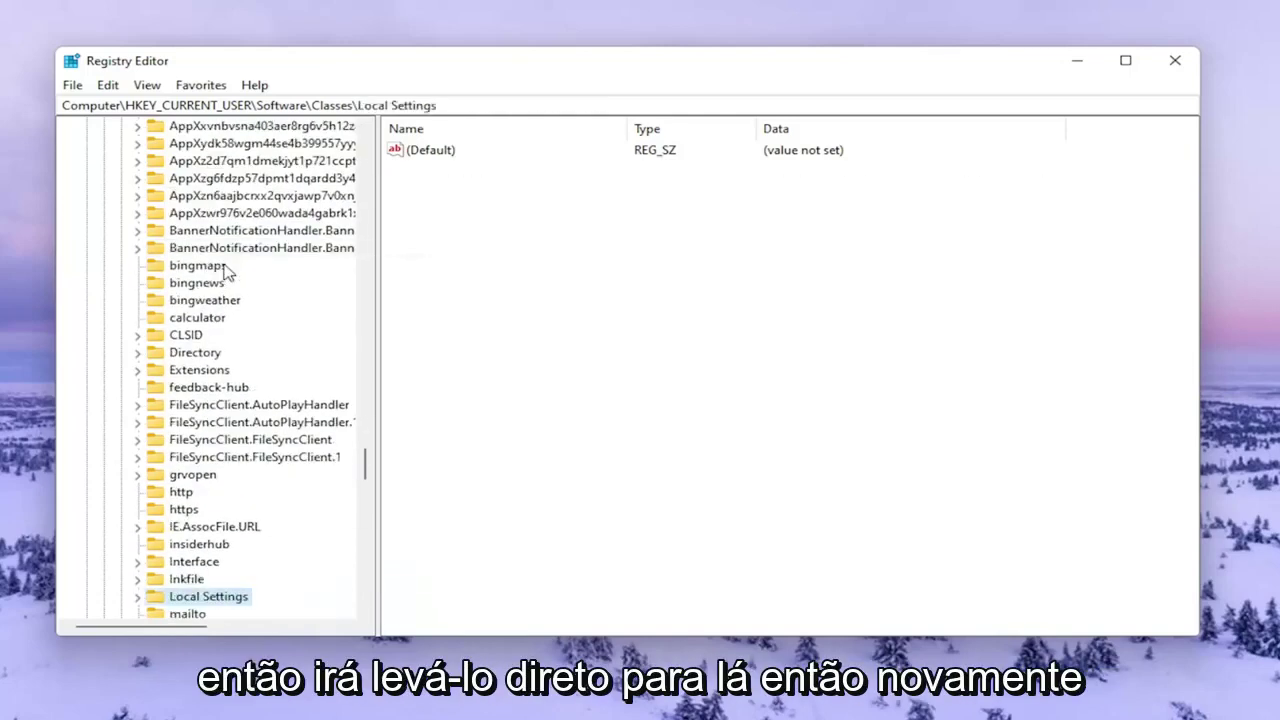
{"action": "scroll", "coordinate": [226, 380], "scroll_direction": "up", "scroll_amount": 1}
{"action": "scroll", "coordinate": [237, 477], "scroll_direction": "down", "scroll_amount": 4}
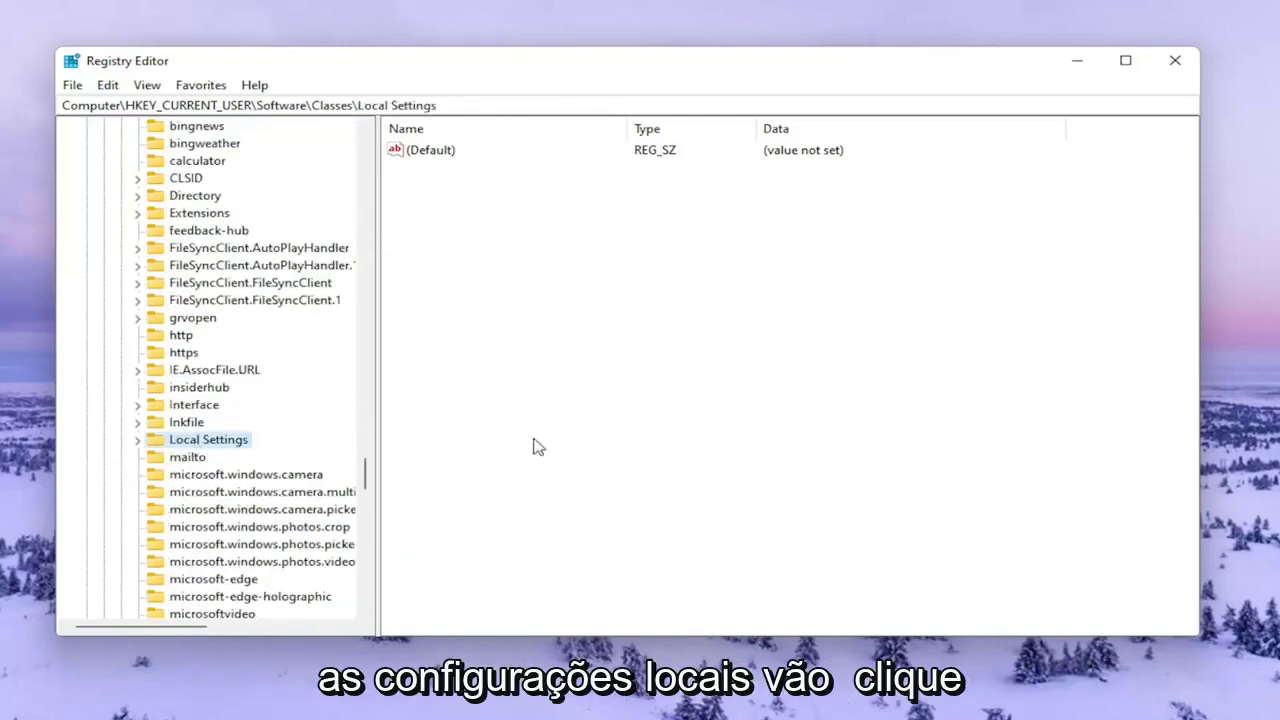
{"action": "double_click", "coordinate": [175, 440]}
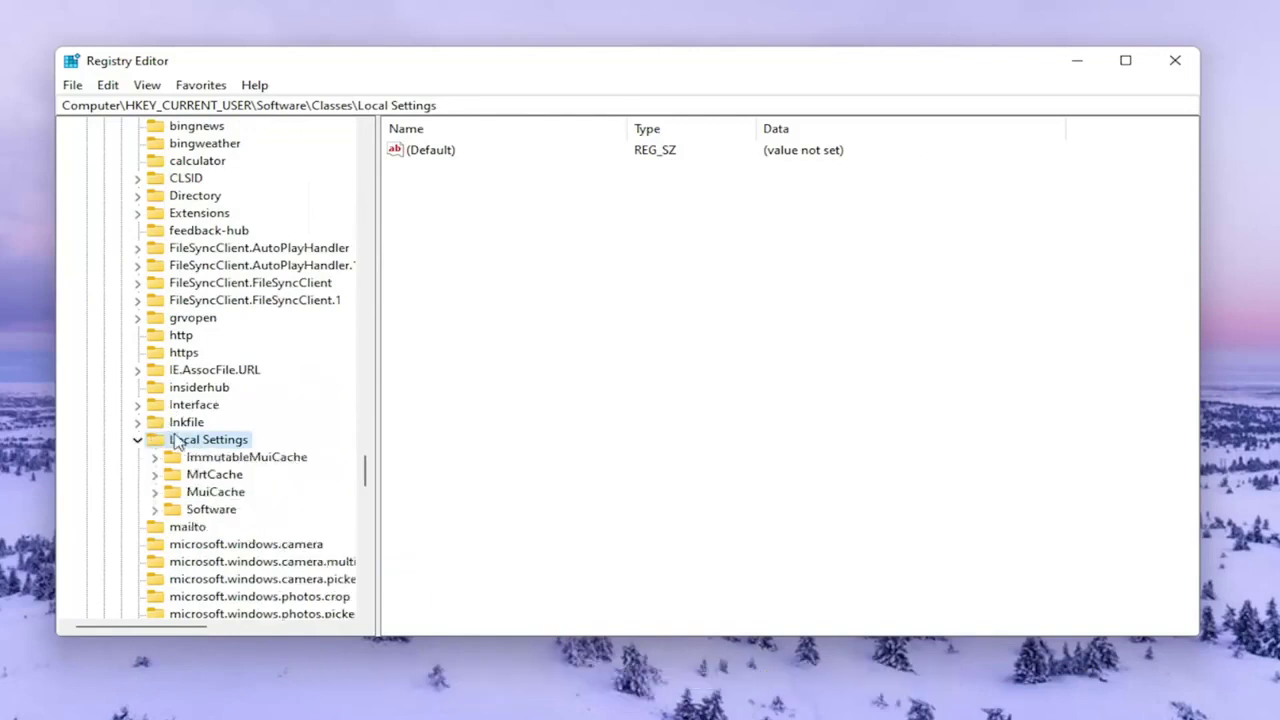
- Expand Software\Microsoft\Windows\Shell under Local Settings and widen the key tree to show the full names
{"action": "left_click", "coordinate": [208, 497]}
{"action": "double_click", "coordinate": [210, 510]}
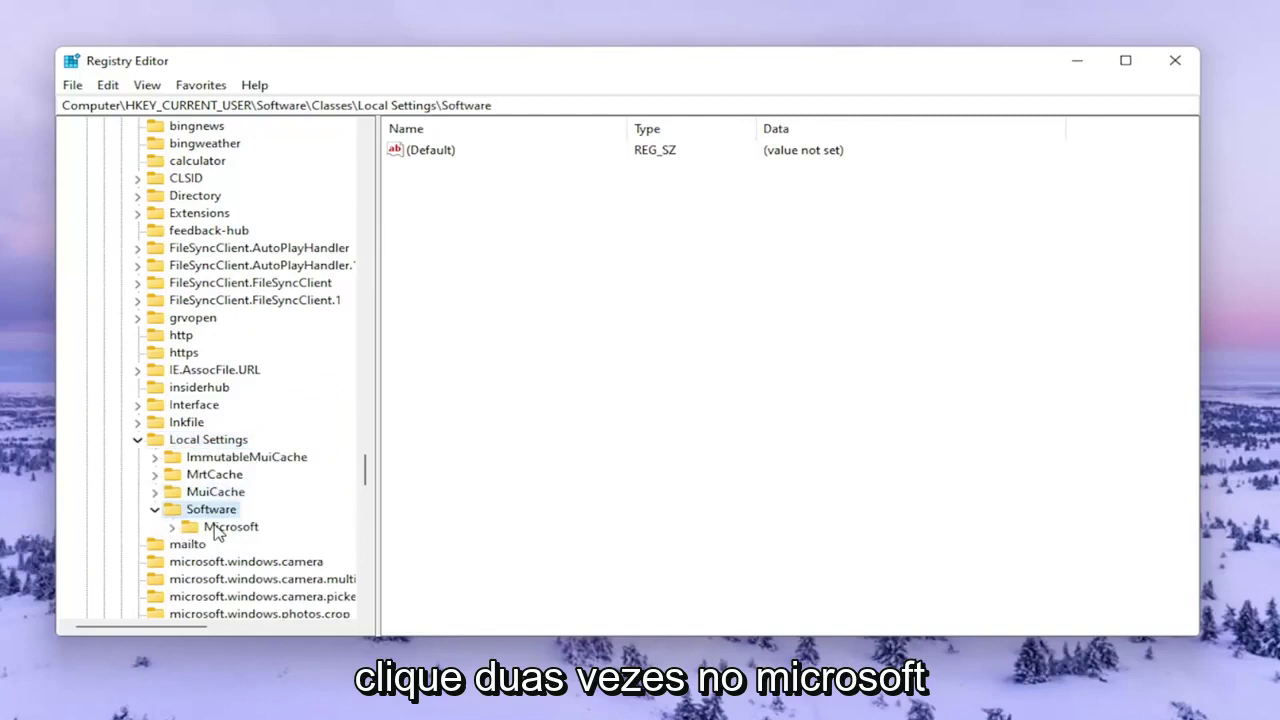
{"action": "double_click", "coordinate": [216, 530]}
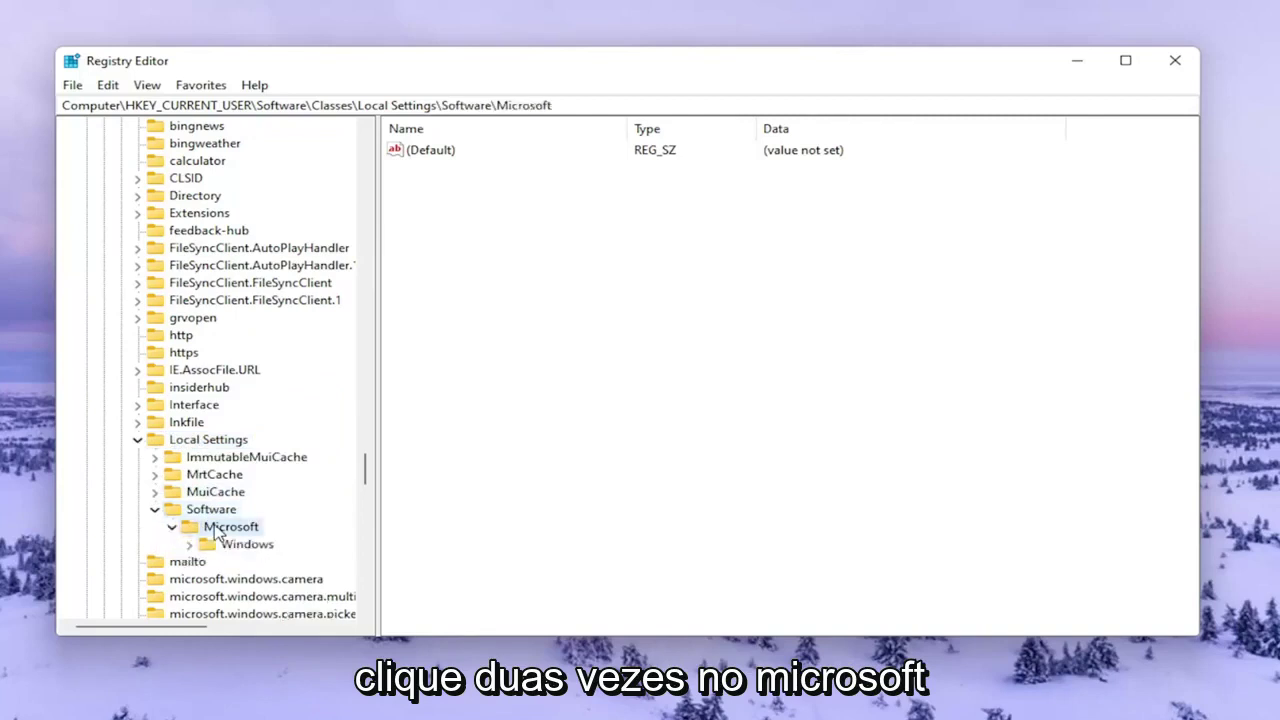
{"action": "double_click", "coordinate": [215, 547]}
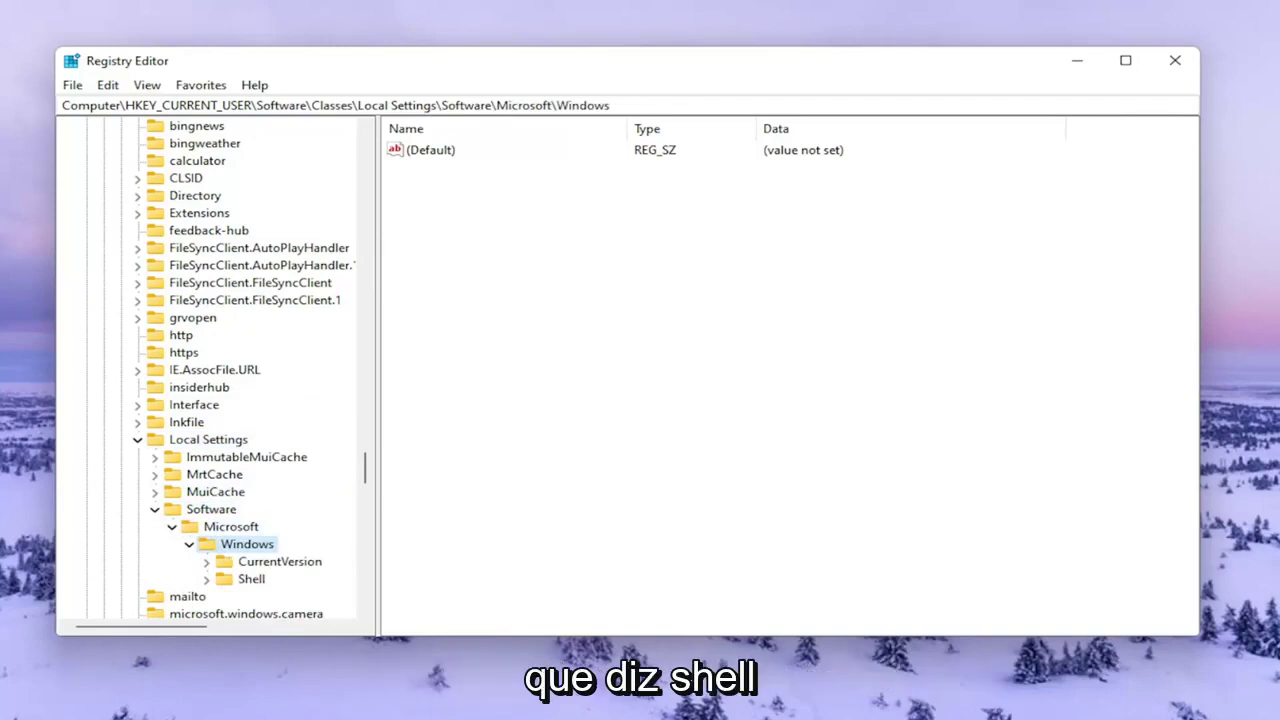
{"action": "double_click", "coordinate": [245, 579]}
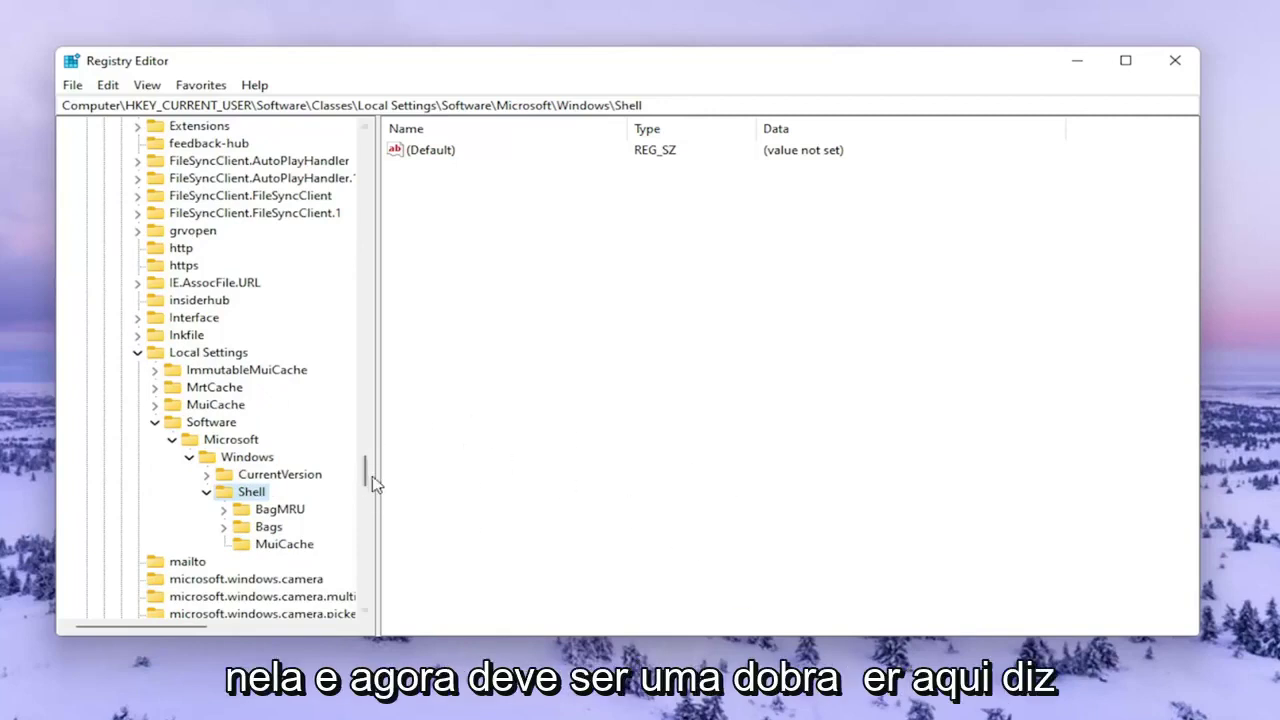
{"action": "left_click_drag", "start_coordinate": [369, 460], "coordinate": [417, 460]}
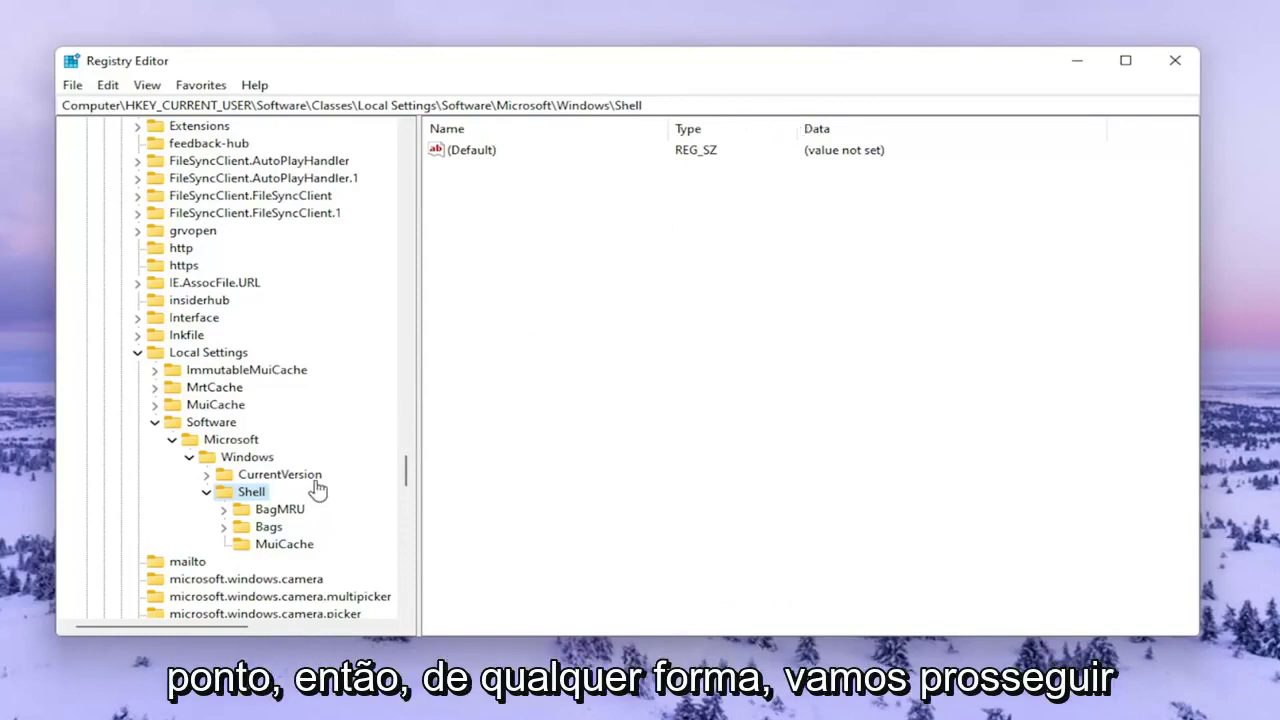
- Permanently delete the BagMRU key and all its subkeys from the Shell key
{"action": "left_click", "coordinate": [272, 512]}
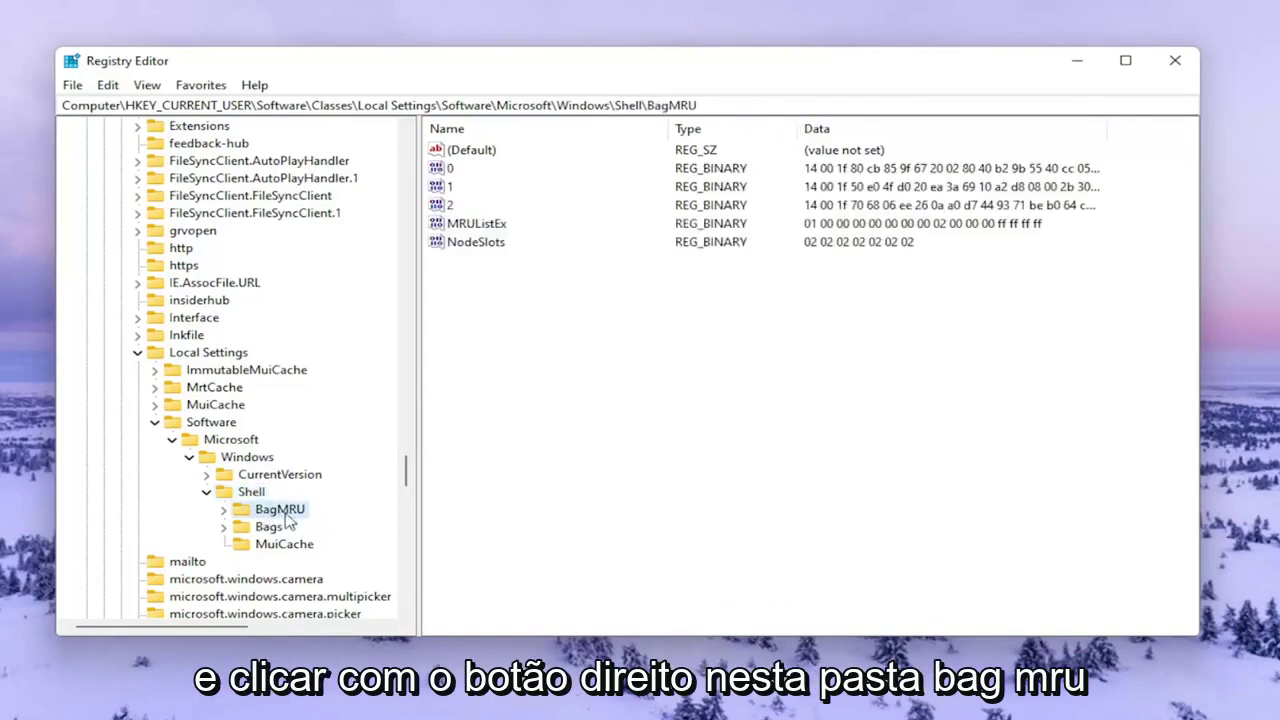
{"action": "right_click", "coordinate": [291, 514]}
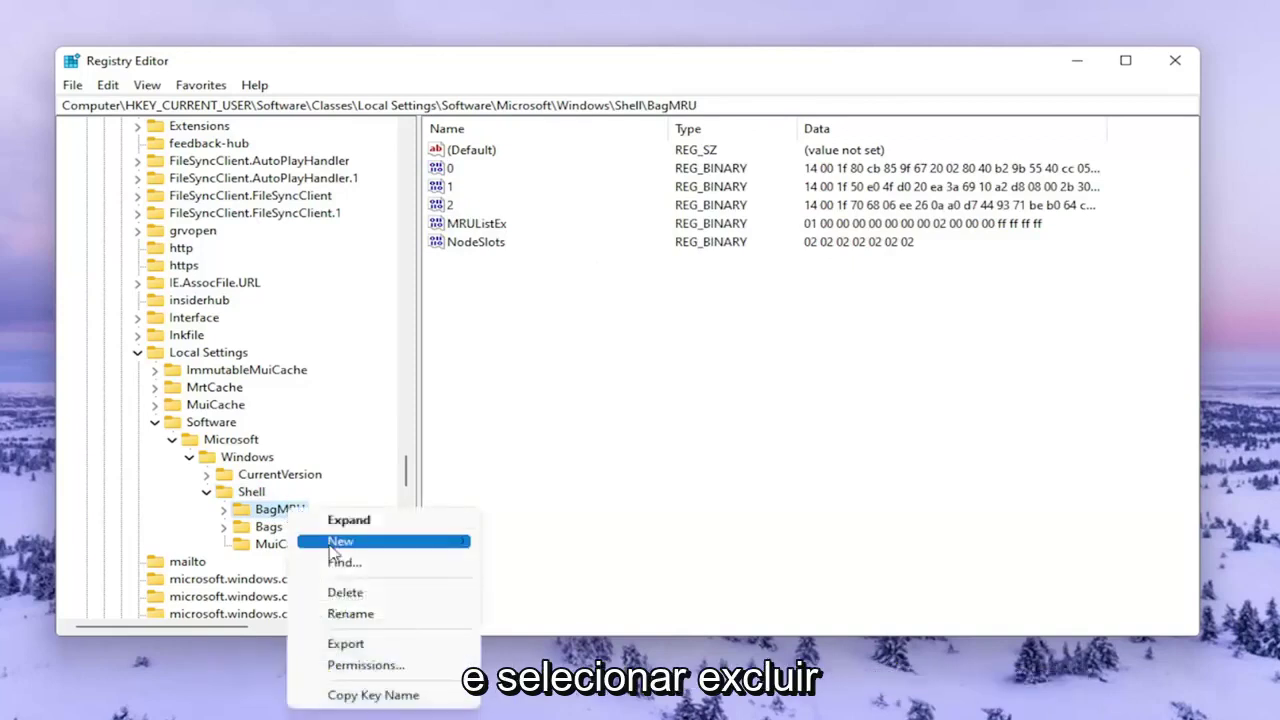
{"action": "left_click", "coordinate": [345, 592]}
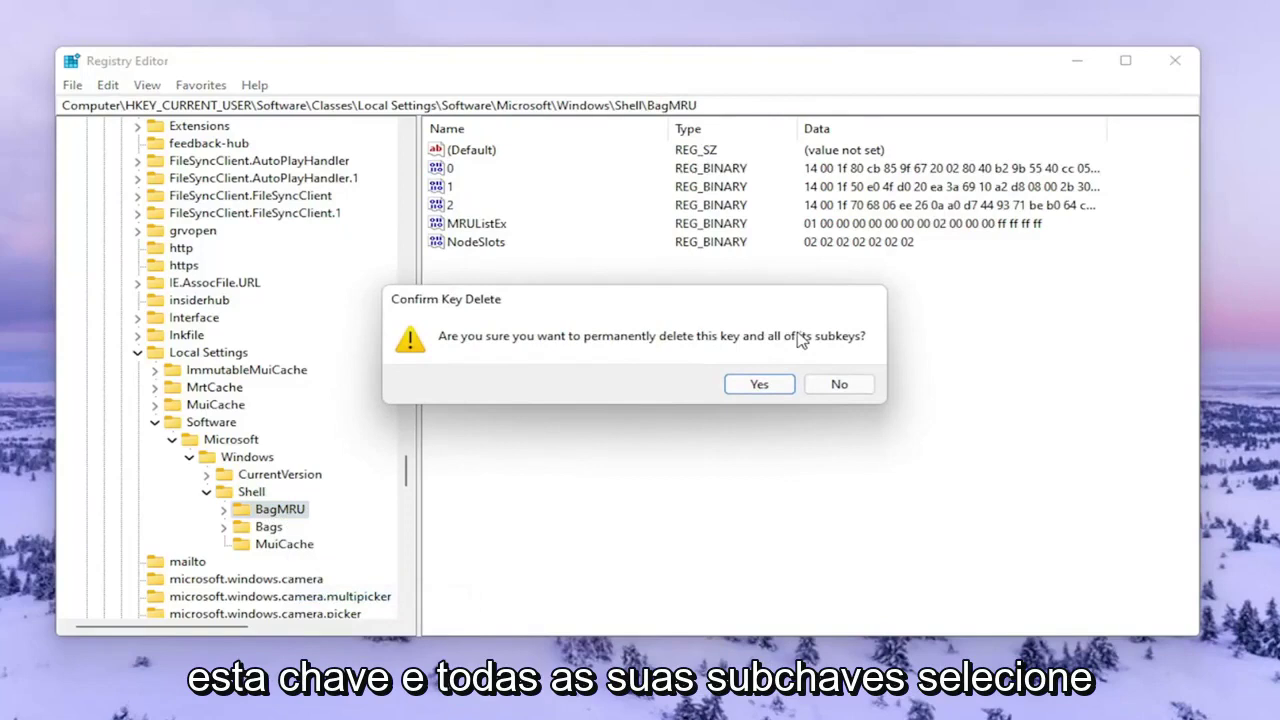
{"action": "left_click", "coordinate": [775, 386]}
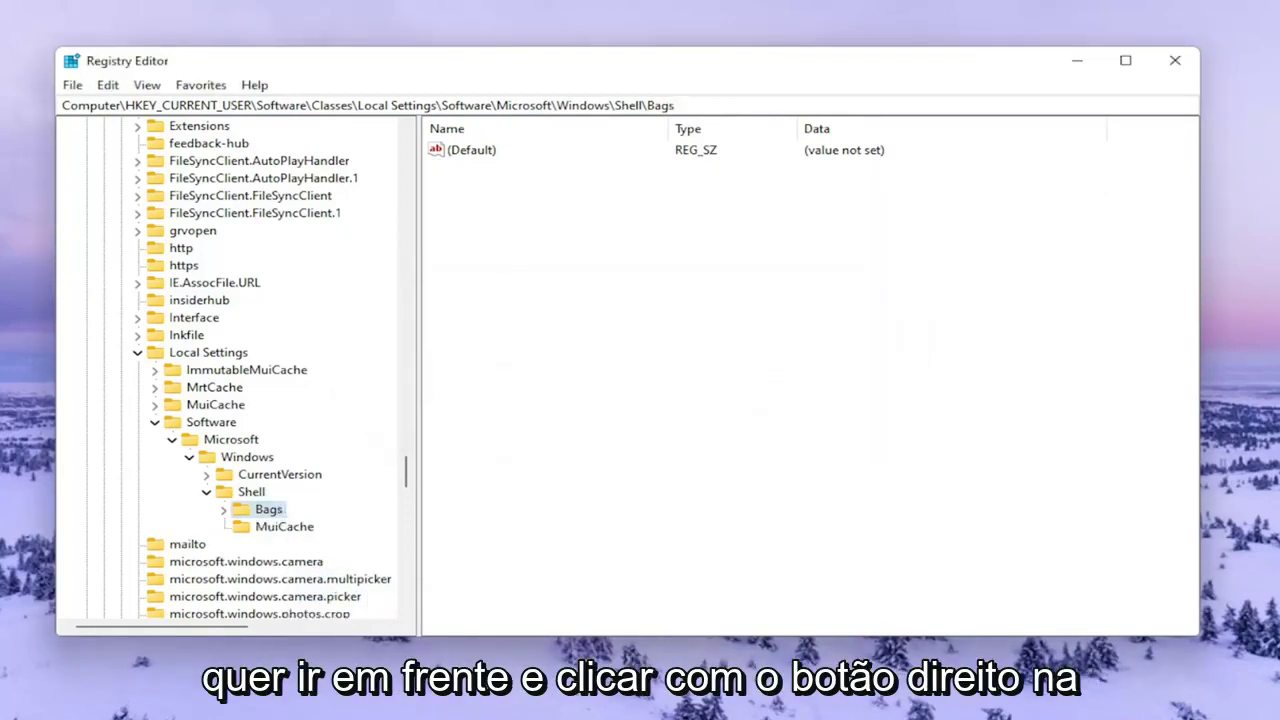
- Permanently delete the Bags key and all its subkeys from the Shell key
{"action": "right_click", "coordinate": [268, 509]}
{"action": "left_click", "coordinate": [280, 595]}
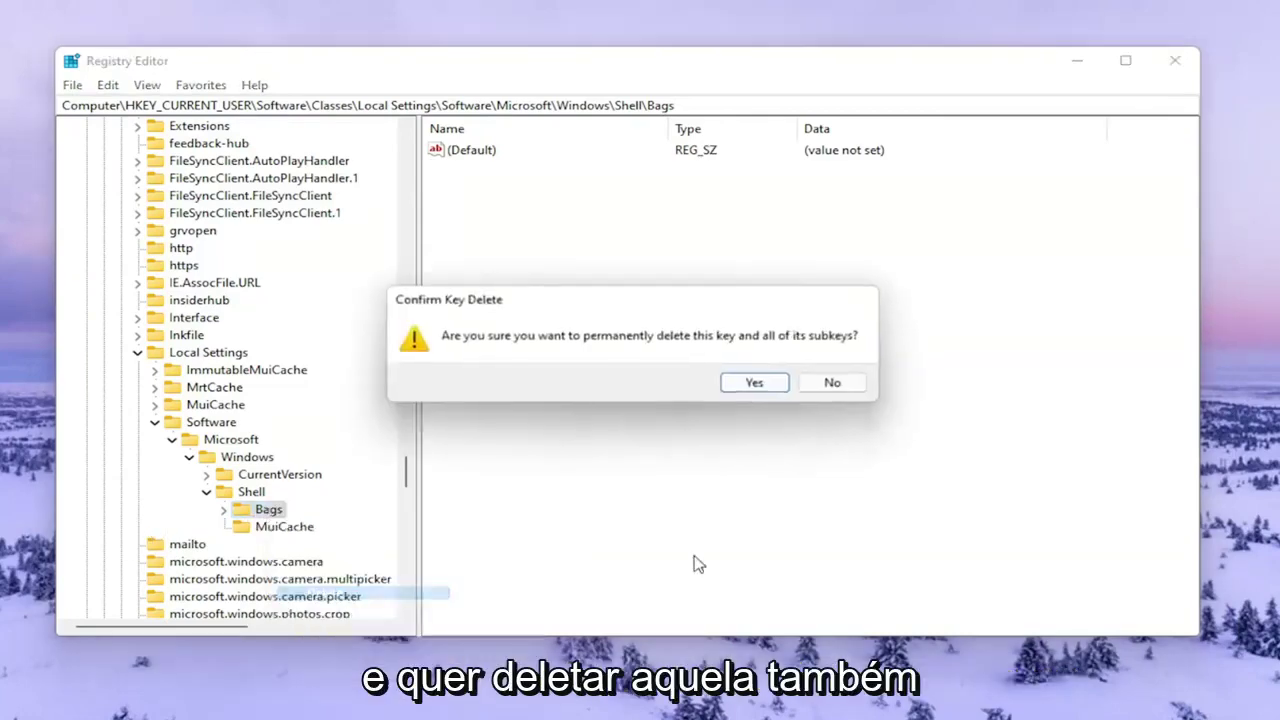
{"action": "left_click", "coordinate": [764, 388]}
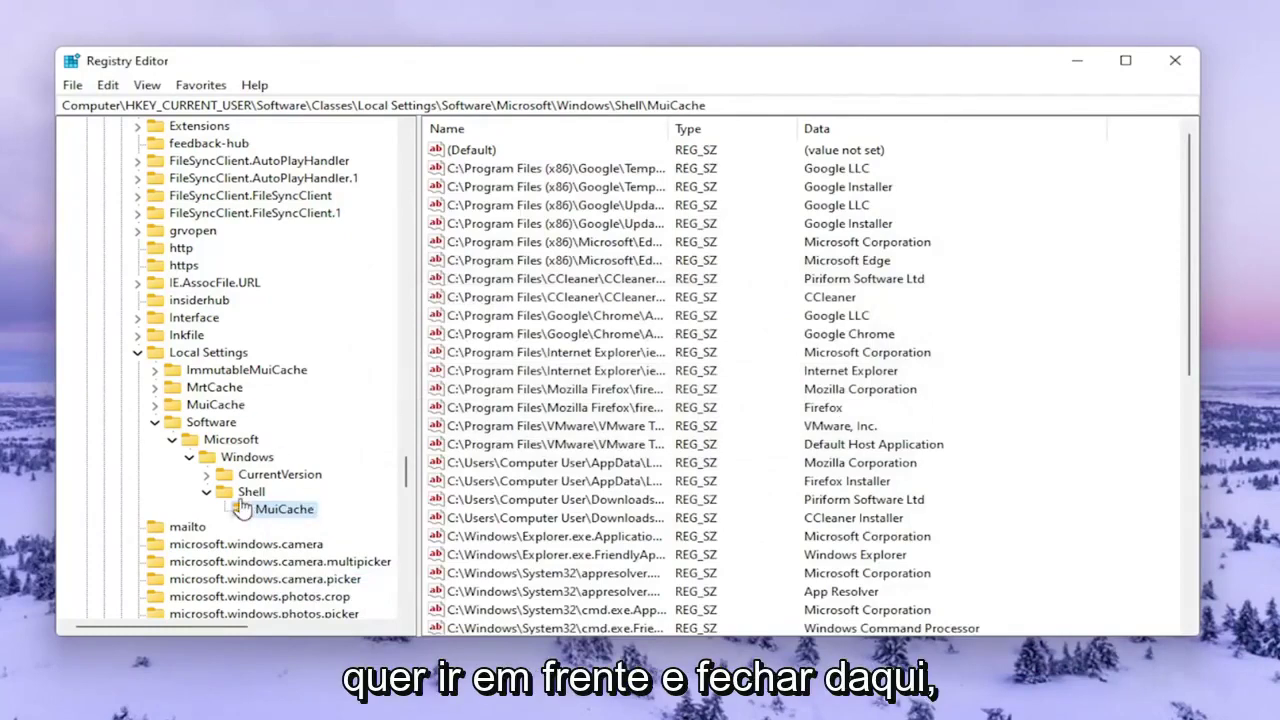
- Collapse the expanded keys from Shell back up to HKEY_CURRENT_USER and close Registry Editor
{"action": "left_click", "coordinate": [206, 491]}
{"action": "left_click", "coordinate": [189, 457]}
{"action": "left_click", "coordinate": [172, 439]}
{"action": "left_click", "coordinate": [155, 422]}
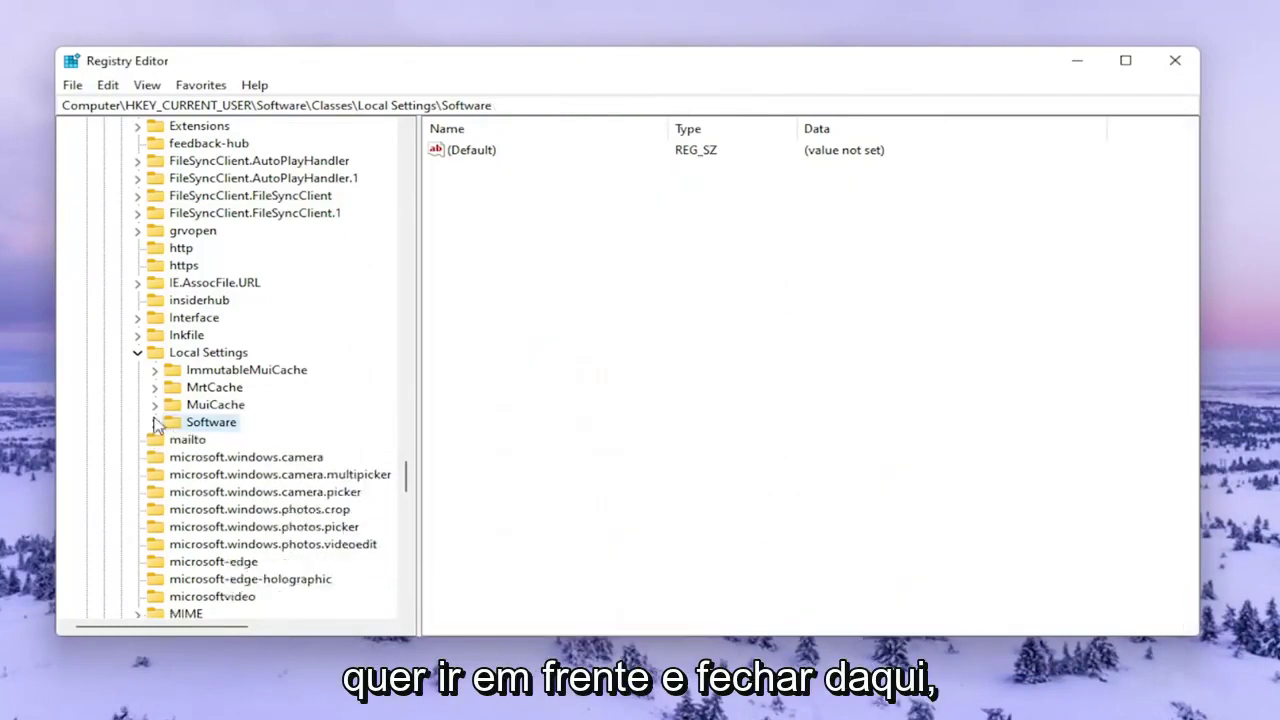
{"action": "left_click", "coordinate": [137, 352]}
{"action": "scroll", "coordinate": [290, 430], "scroll_direction": "up", "scroll_amount": 10}
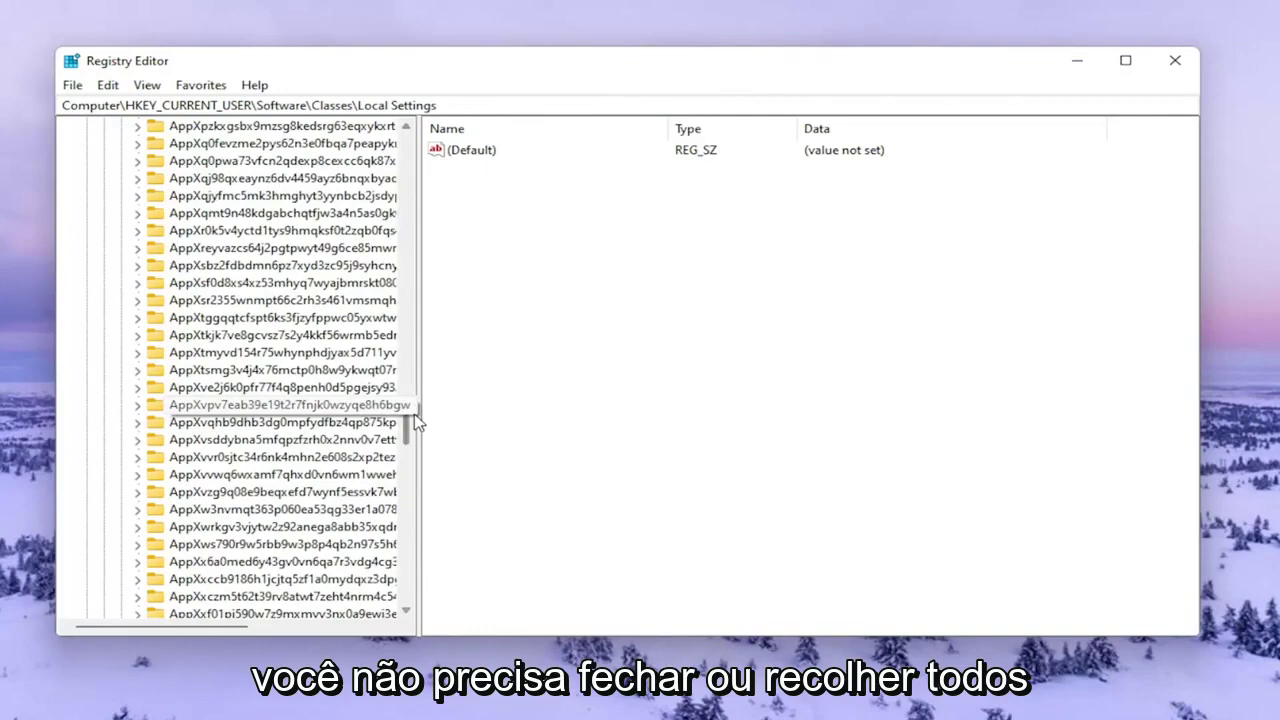
{"action": "left_click_drag", "start_coordinate": [409, 420], "coordinate": [421, 126]}
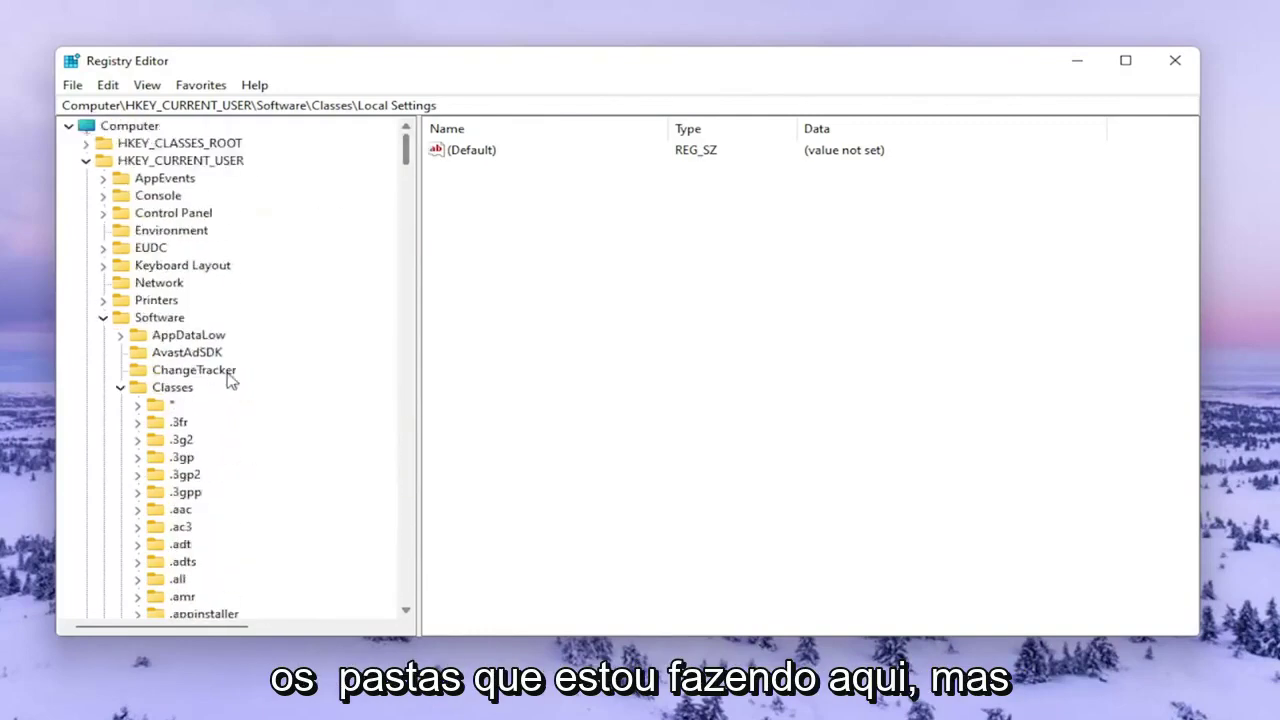
{"action": "left_click", "coordinate": [120, 383]}
{"action": "left_click", "coordinate": [103, 317]}
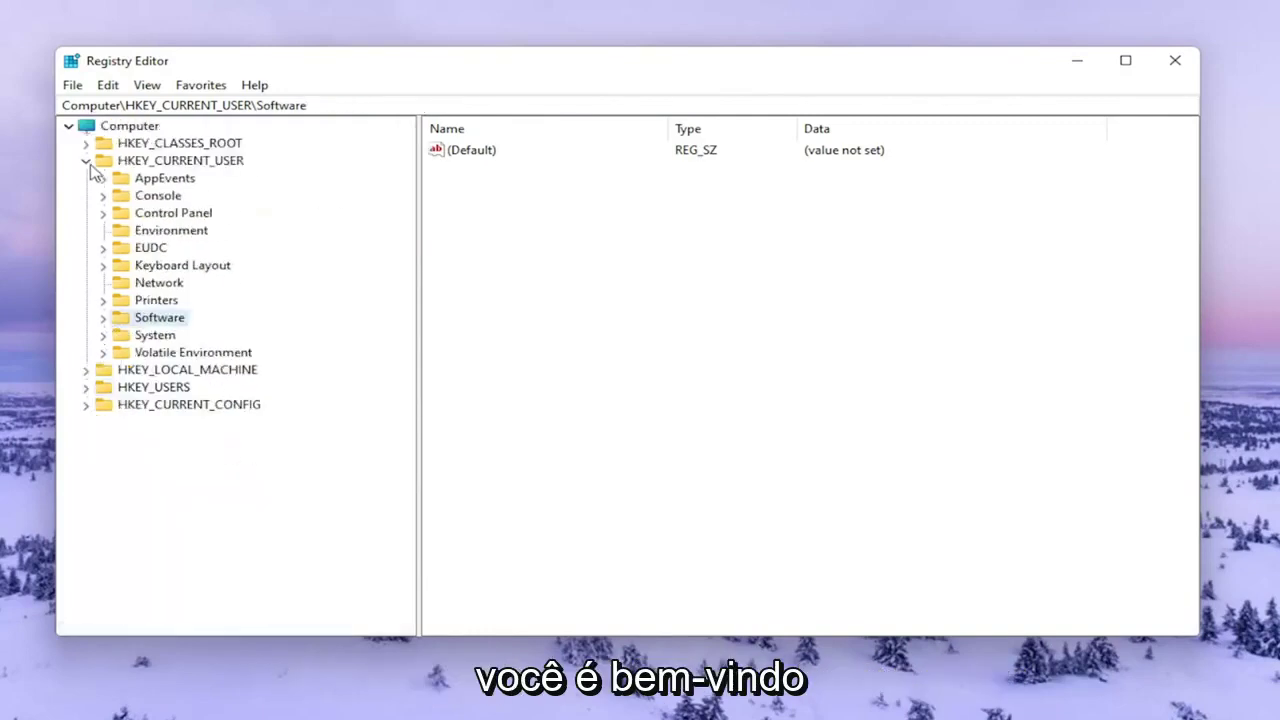
{"action": "left_click", "coordinate": [86, 160]}
{"action": "left_click", "coordinate": [1175, 60]}
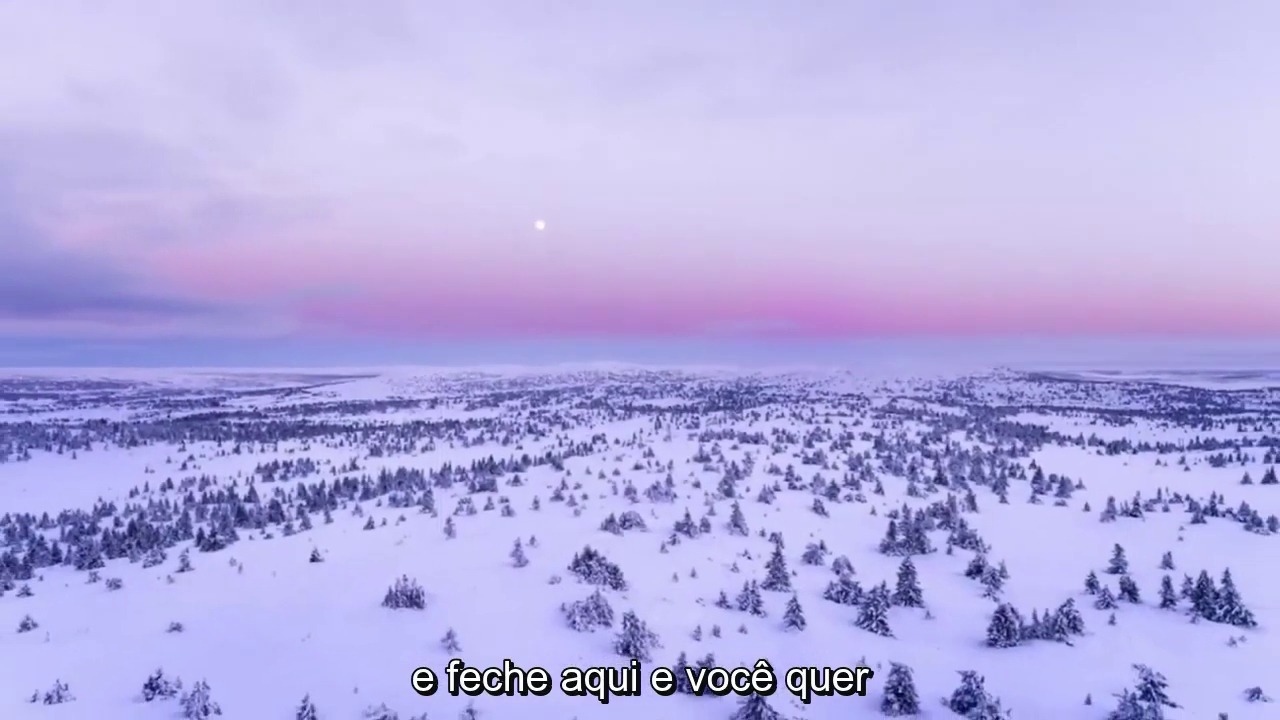
- Restart the computer
{"action": "key", "text": "super+x"}
{"action": "mouse_move", "coordinate": [560, 637]}
{"action": "left_click", "coordinate": [643, 665]}
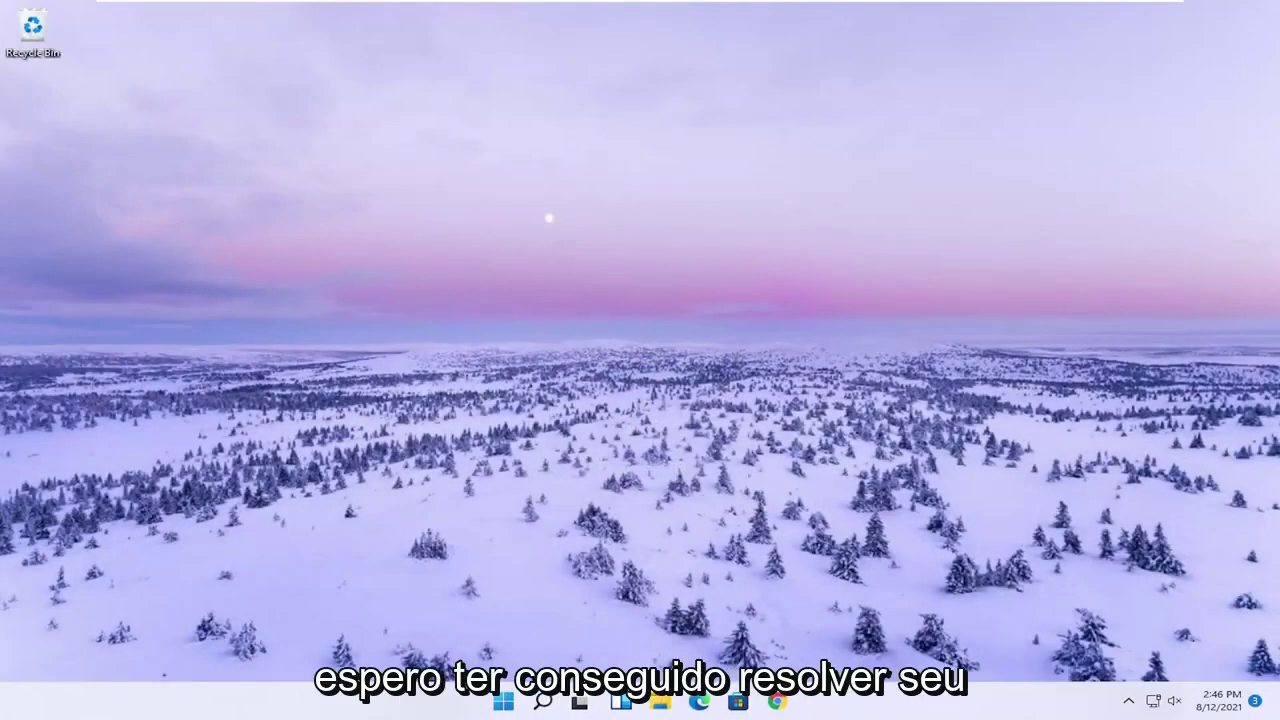
- Open File Explorer to check how its window opens, and close it again
{"action": "left_click", "coordinate": [660, 700]}
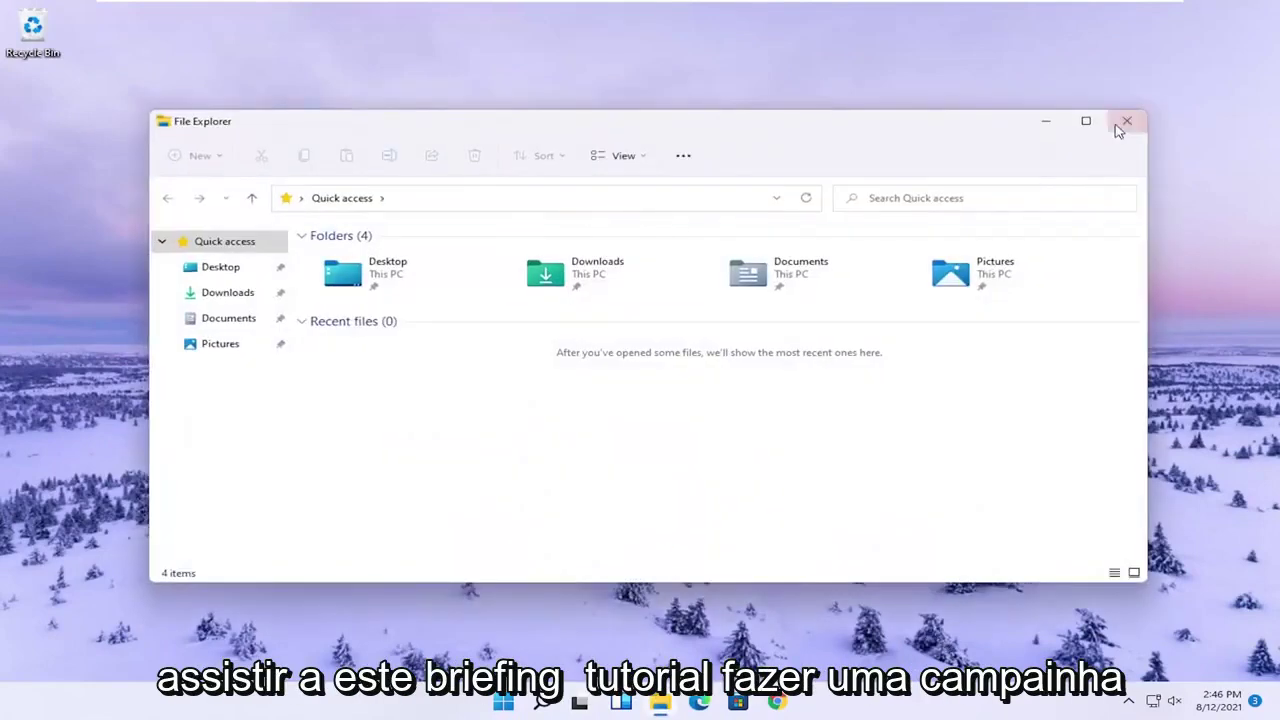
{"action": "left_click", "coordinate": [1084, 121]}
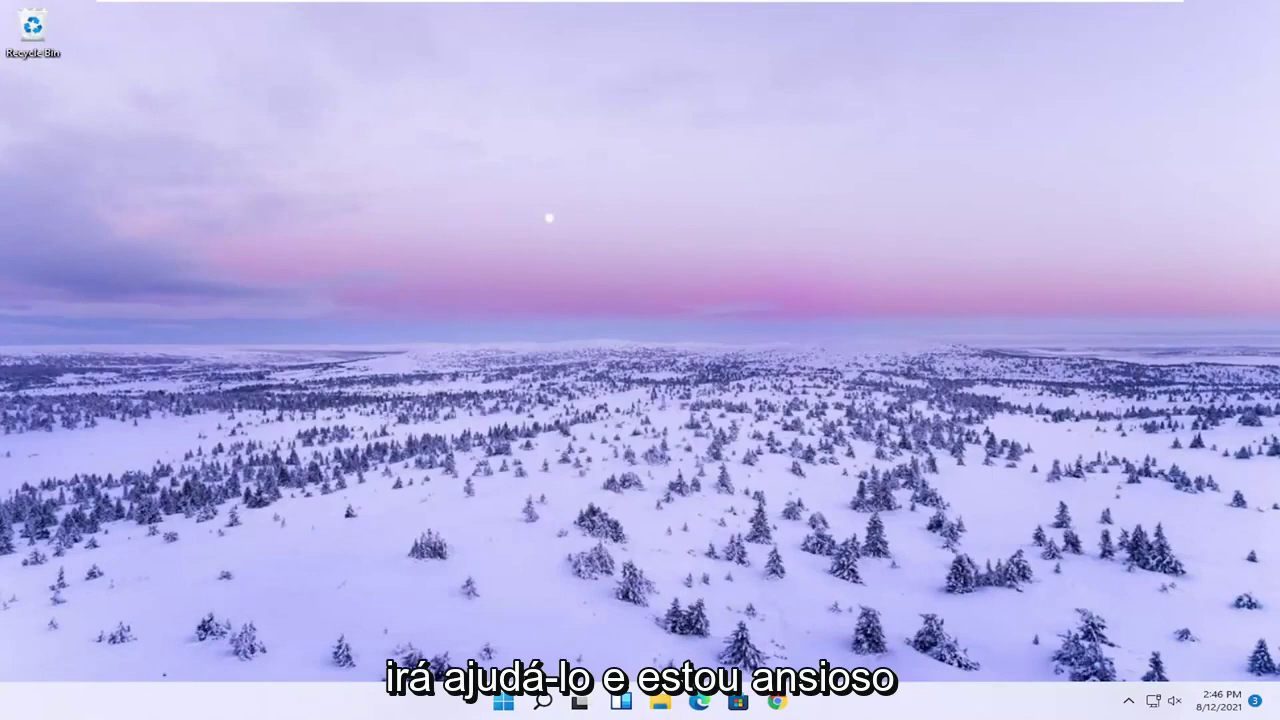